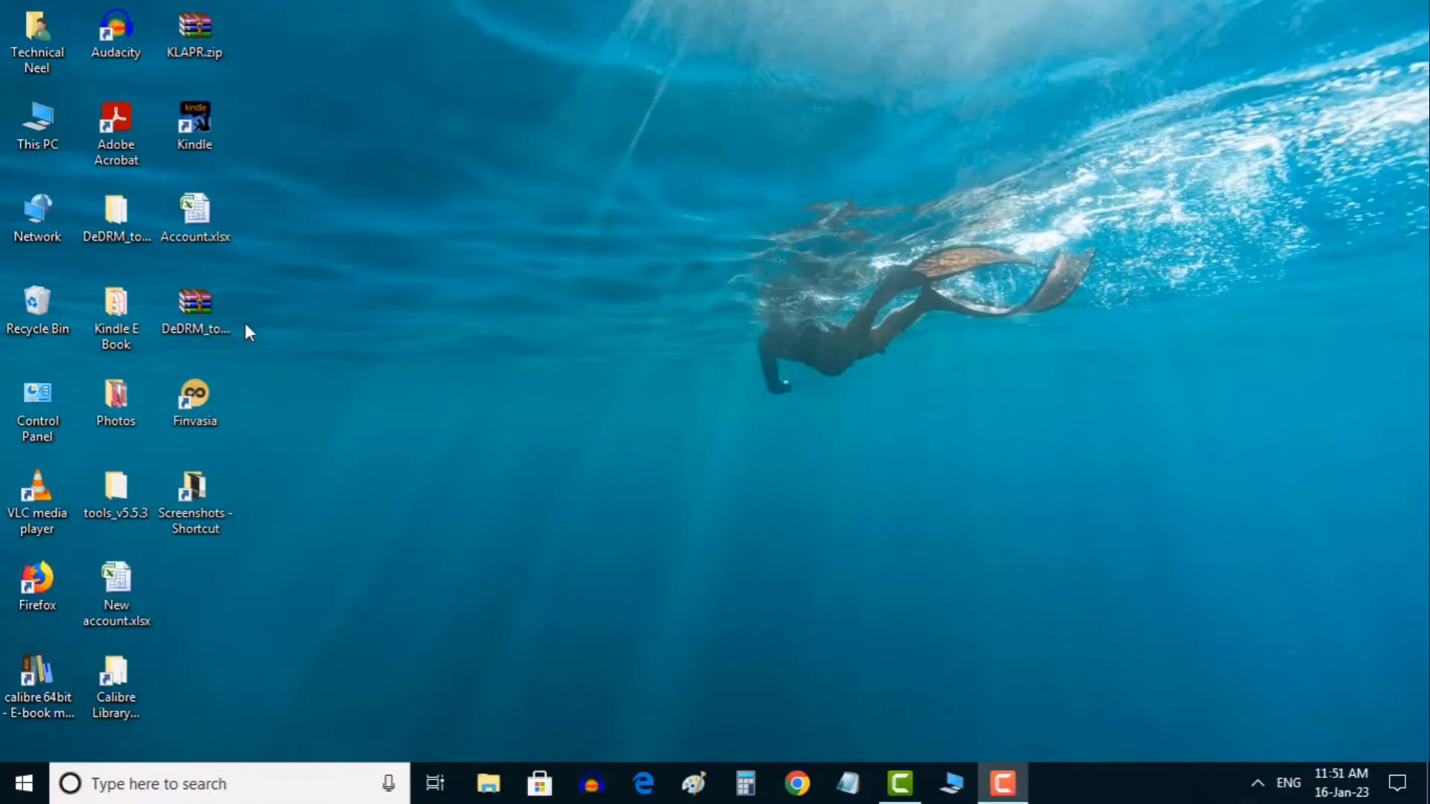
# - Open This PC from the desktop to view the three local disks
pyautogui.doubleClick(44, 131)
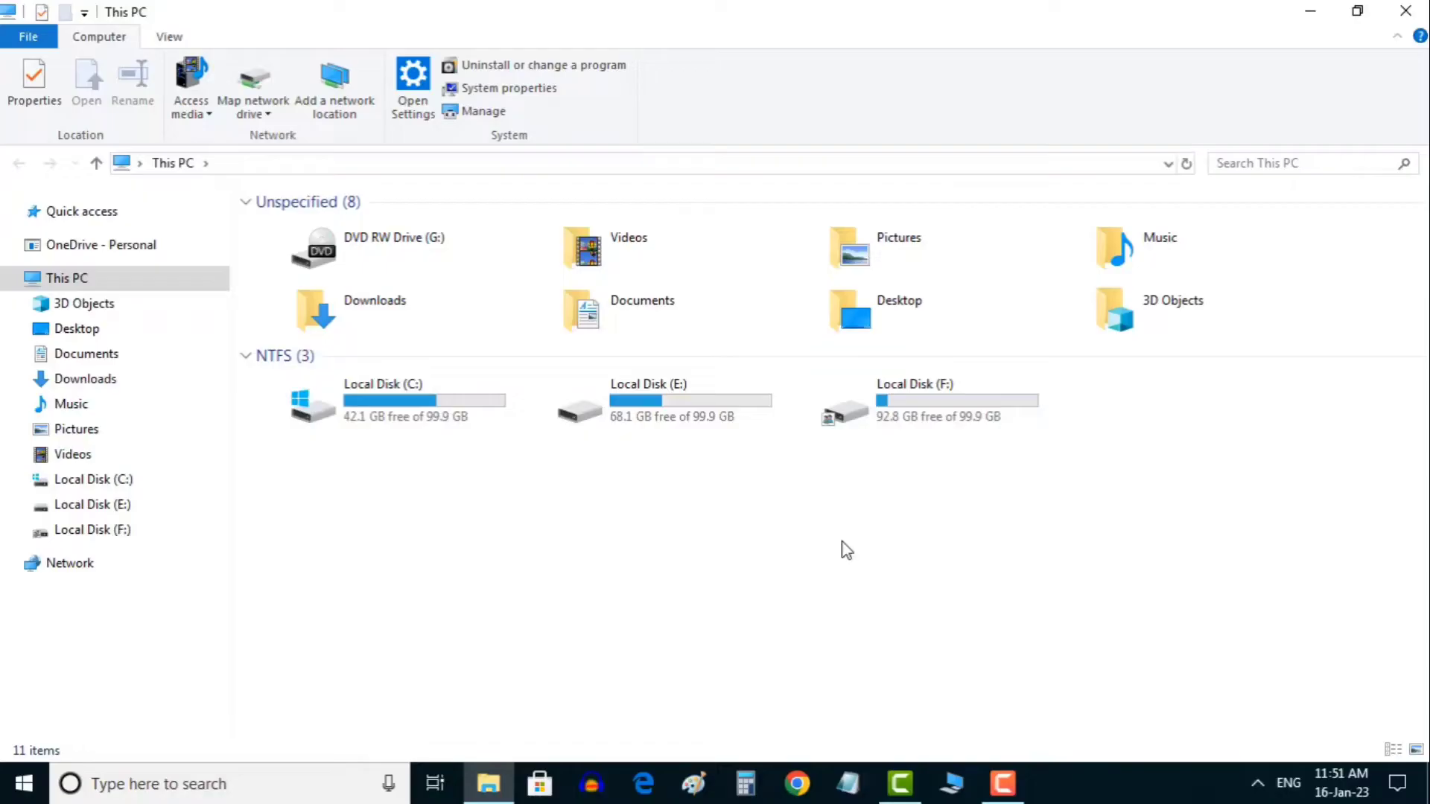
# - Close the This PC window and bring up the This PC desktop icon's context menu
pyautogui.click(1406, 11)
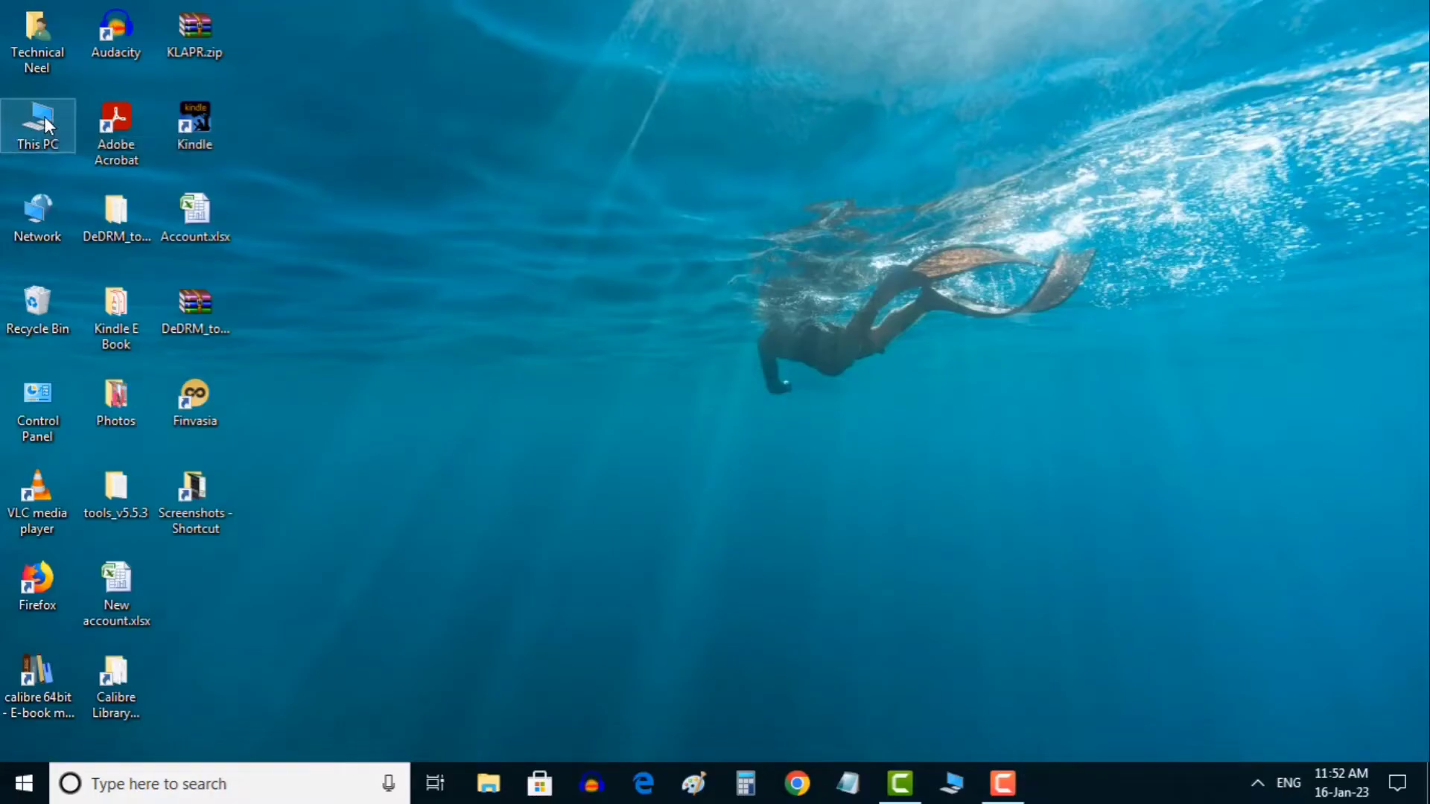
pyautogui.rightClick(44, 117)
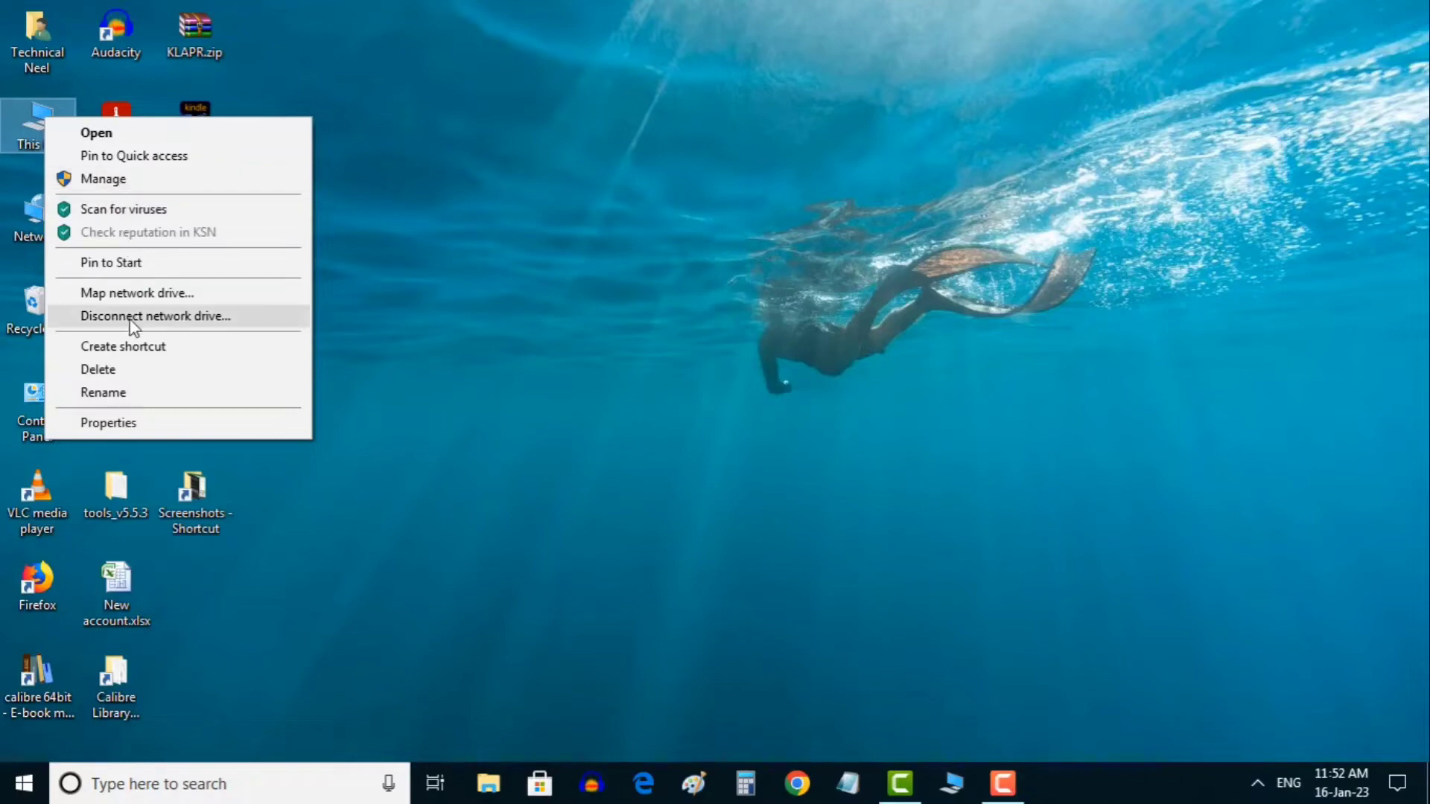
# - Launch Computer Management via Manage and expand Storage to reveal Disk Management
pyautogui.click(116, 180)
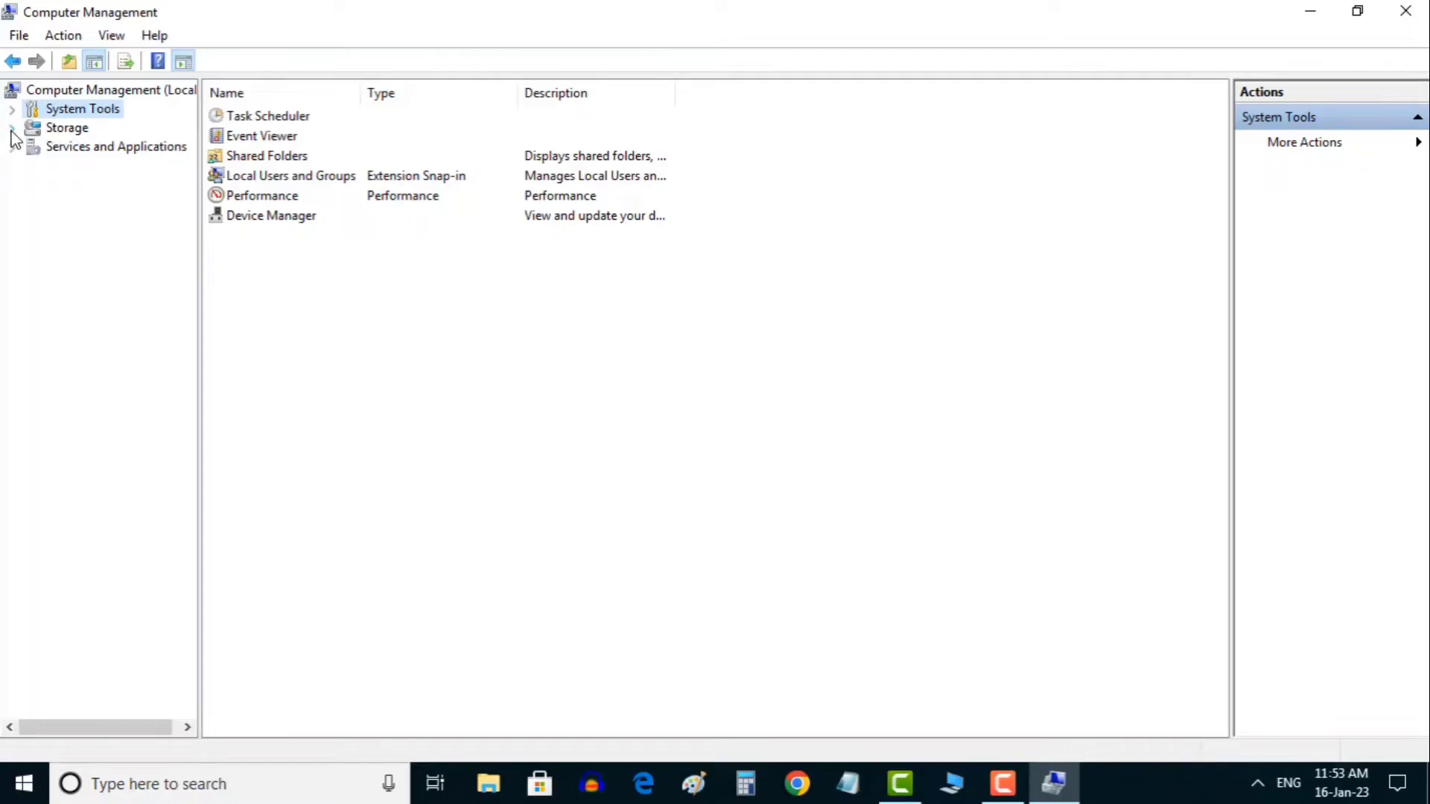
pyautogui.click(12, 128)
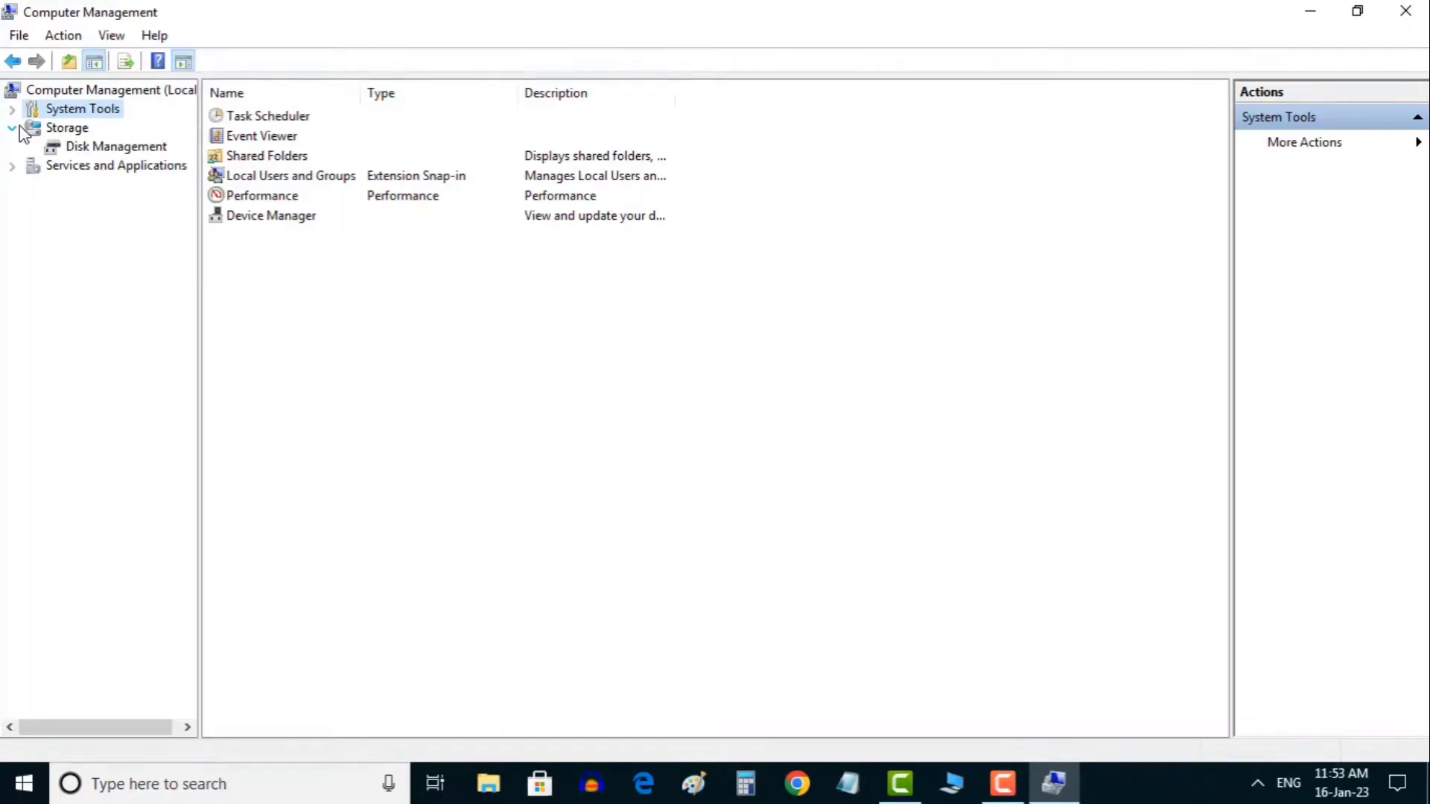
pyautogui.click(12, 127)
pyautogui.click(65, 127)
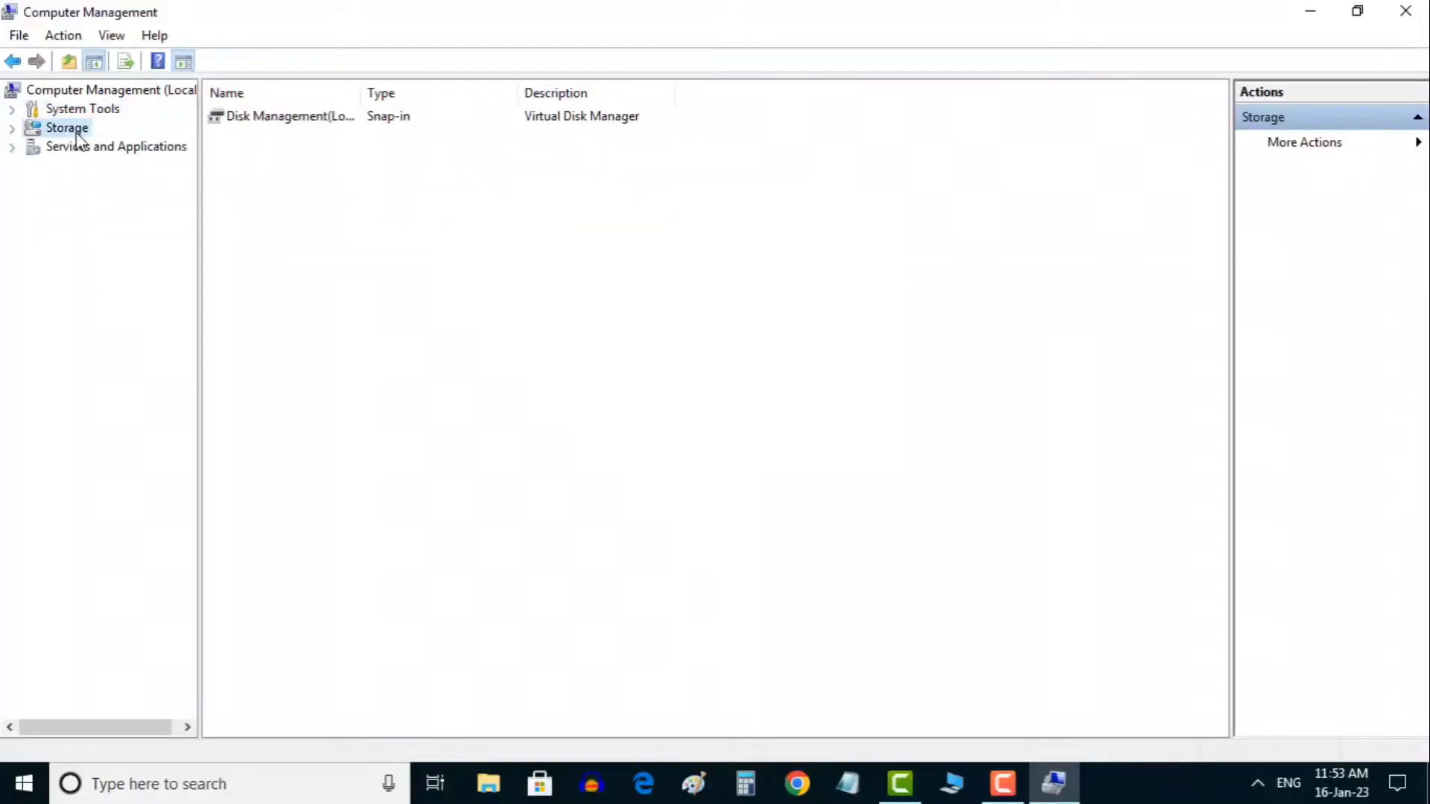
pyautogui.doubleClick(74, 131)
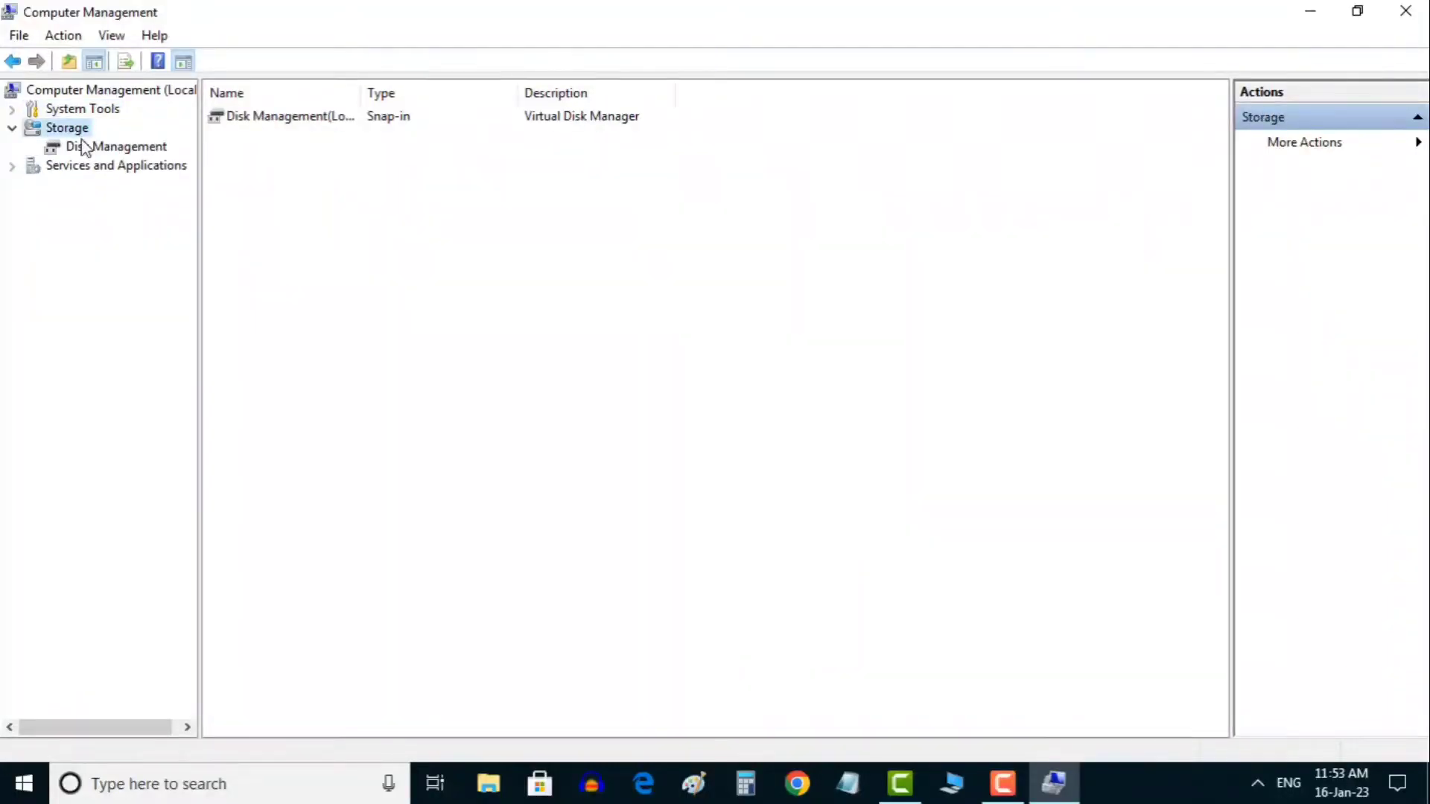
# - Open Disk Management and select Disk 0's 630.98 GB unallocated space
pyautogui.click(116, 147)
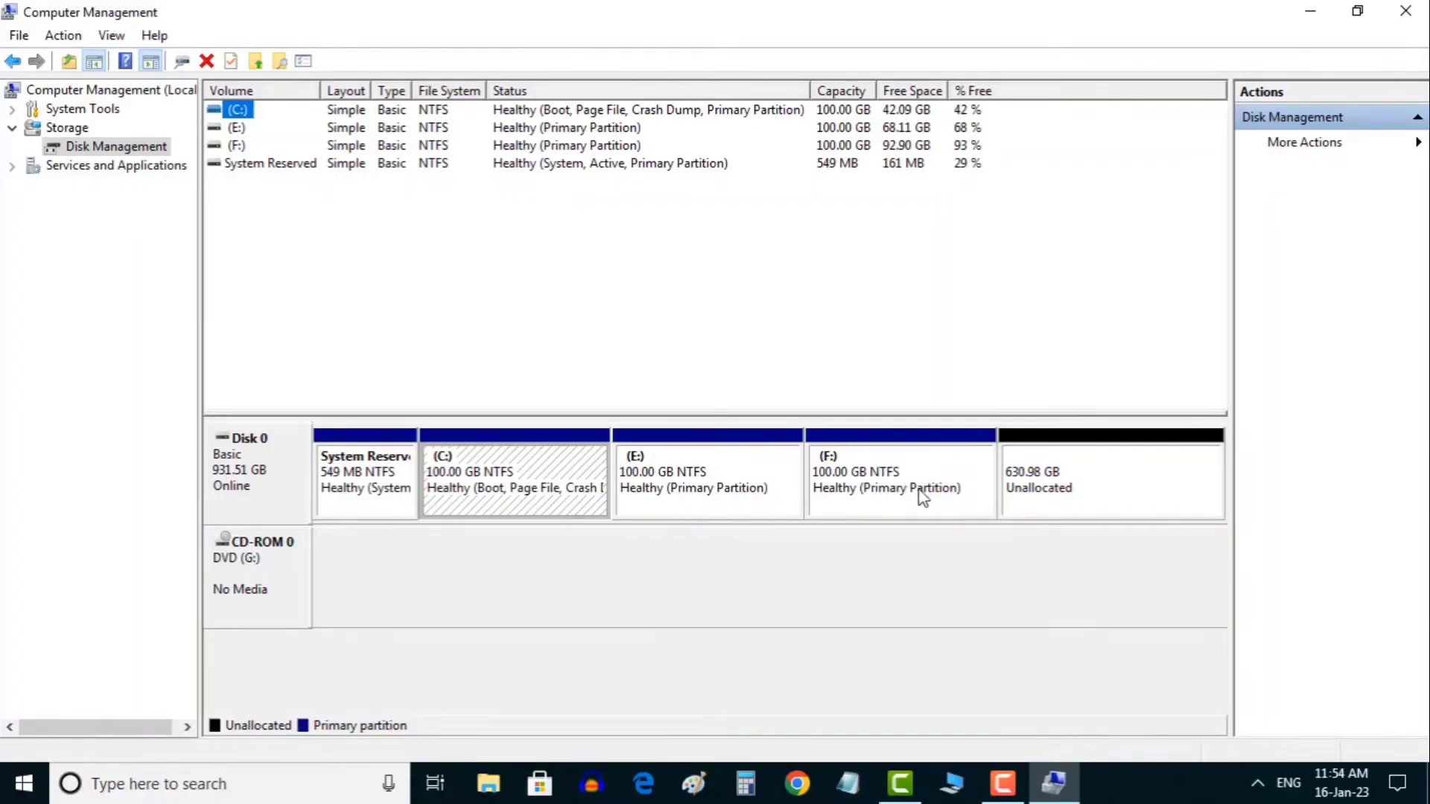
pyautogui.click(1106, 490)
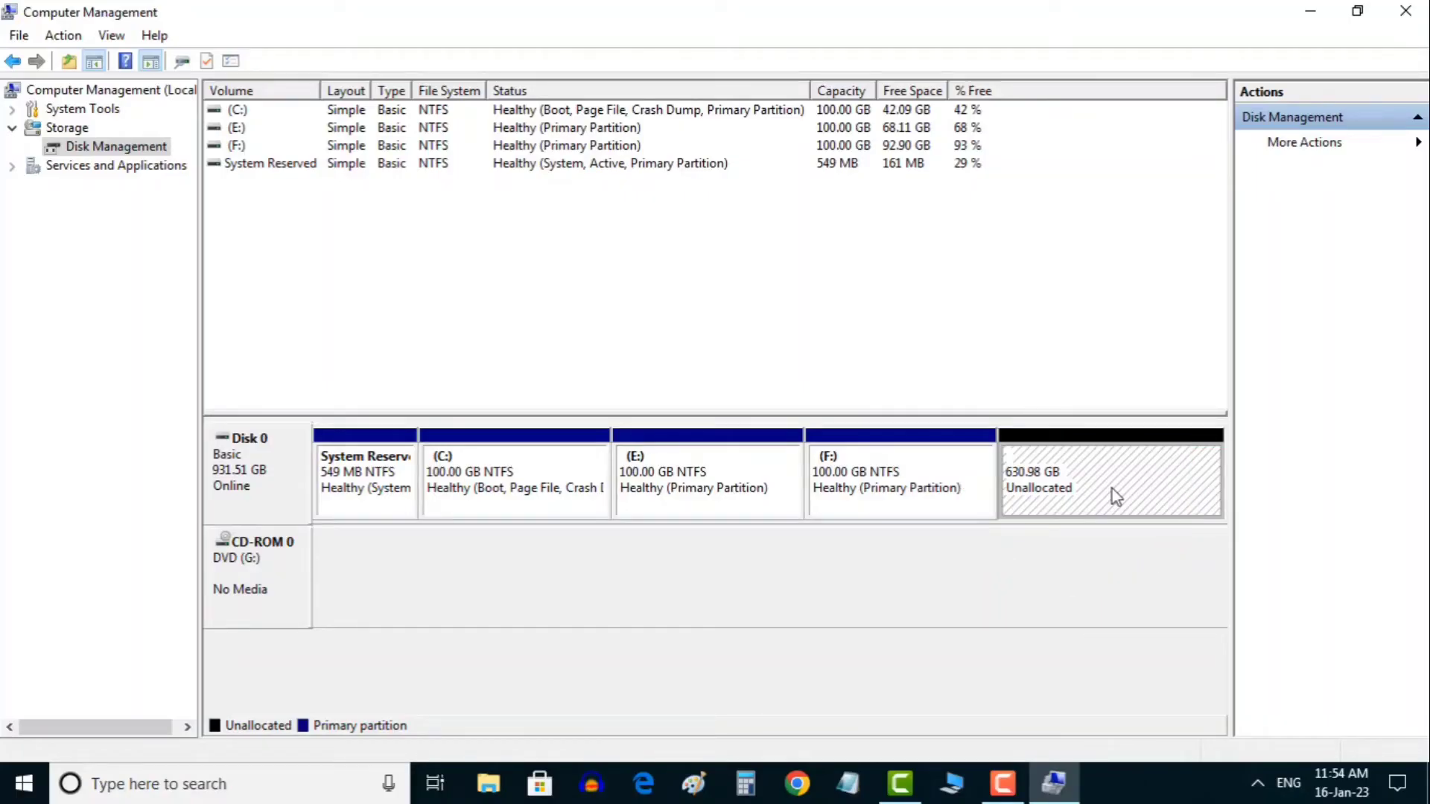
# - Start New Simple Volume on the unallocated space and advance to the 646117 MB size page
pyautogui.rightClick(1112, 488)
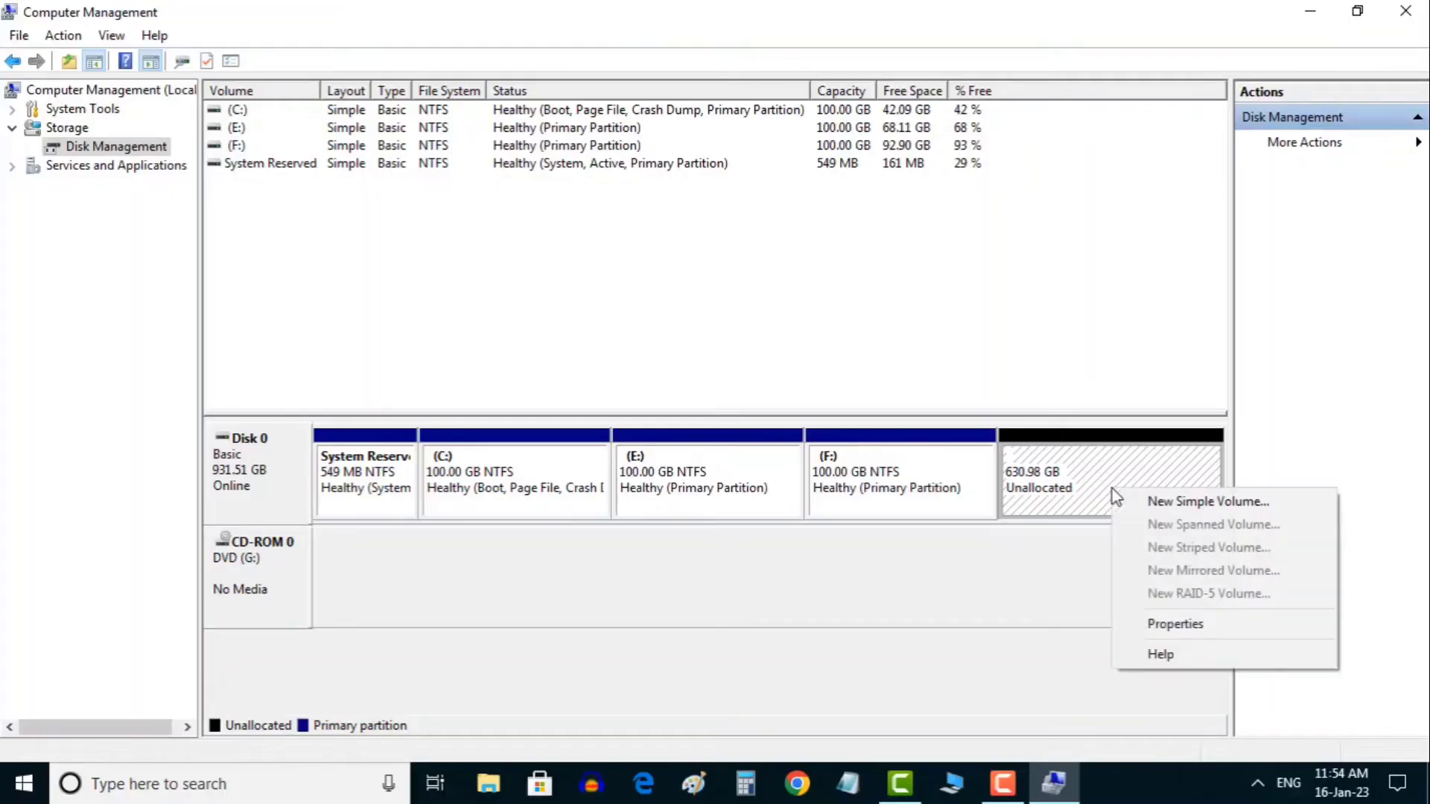
pyautogui.click(1093, 483)
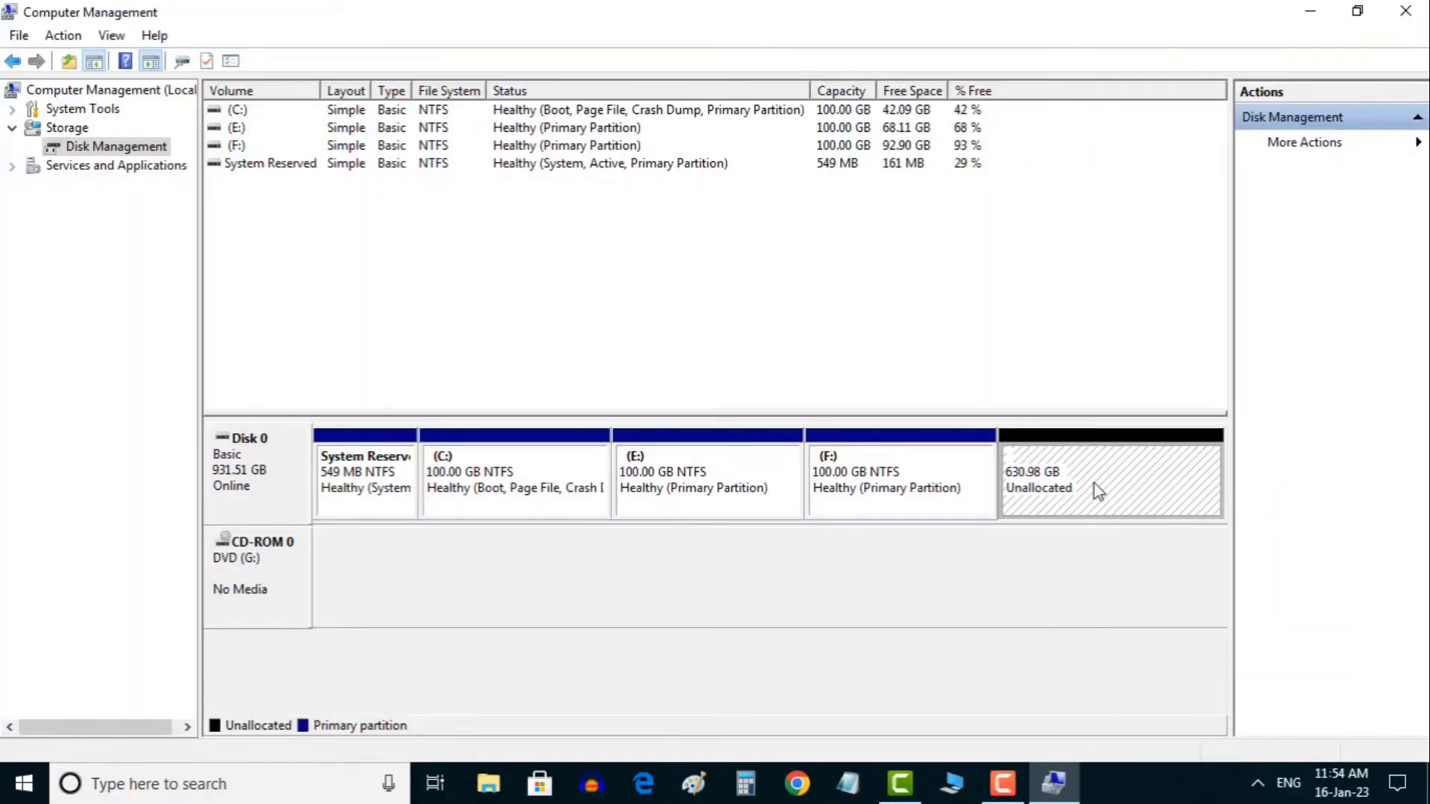
pyautogui.rightClick(1094, 483)
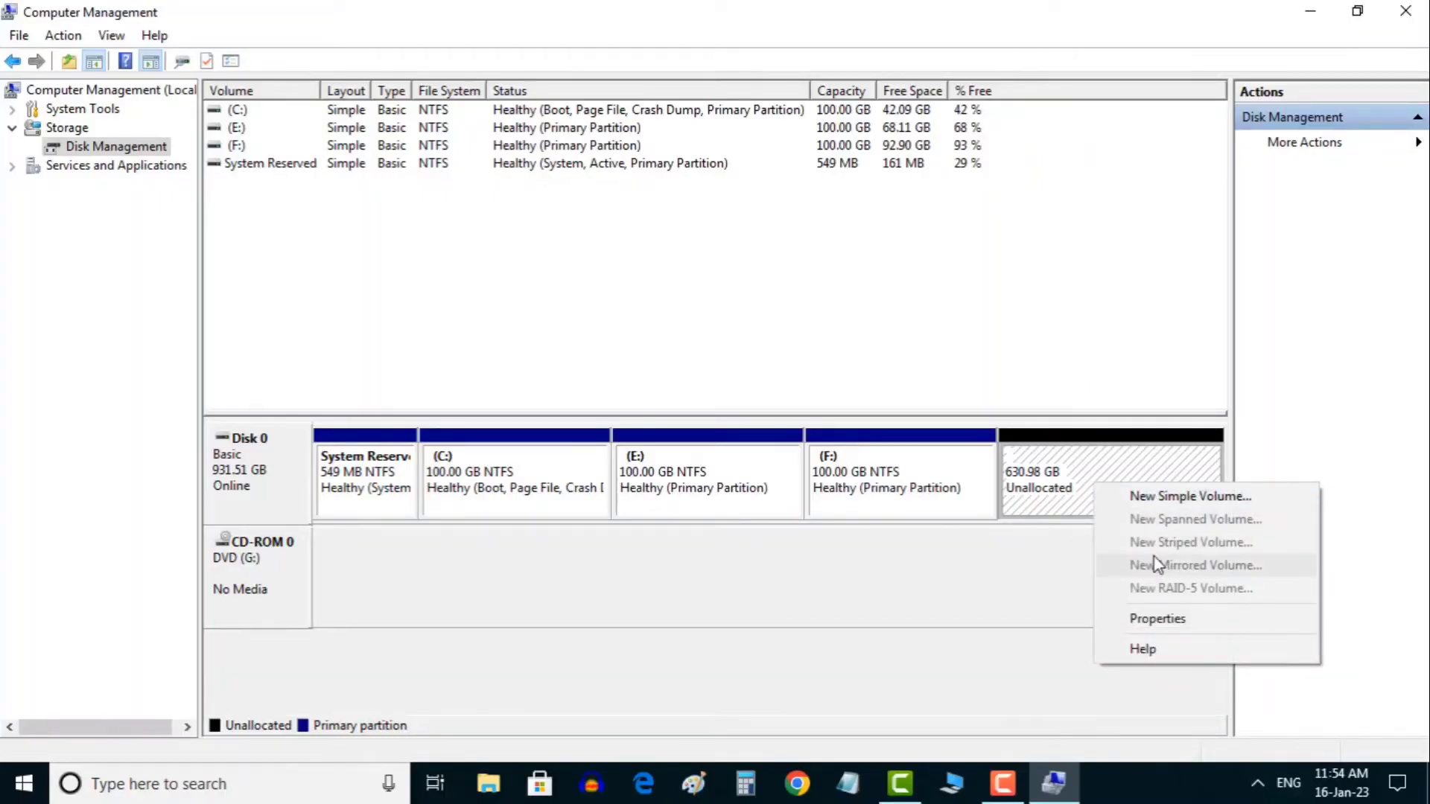
pyautogui.click(1142, 498)
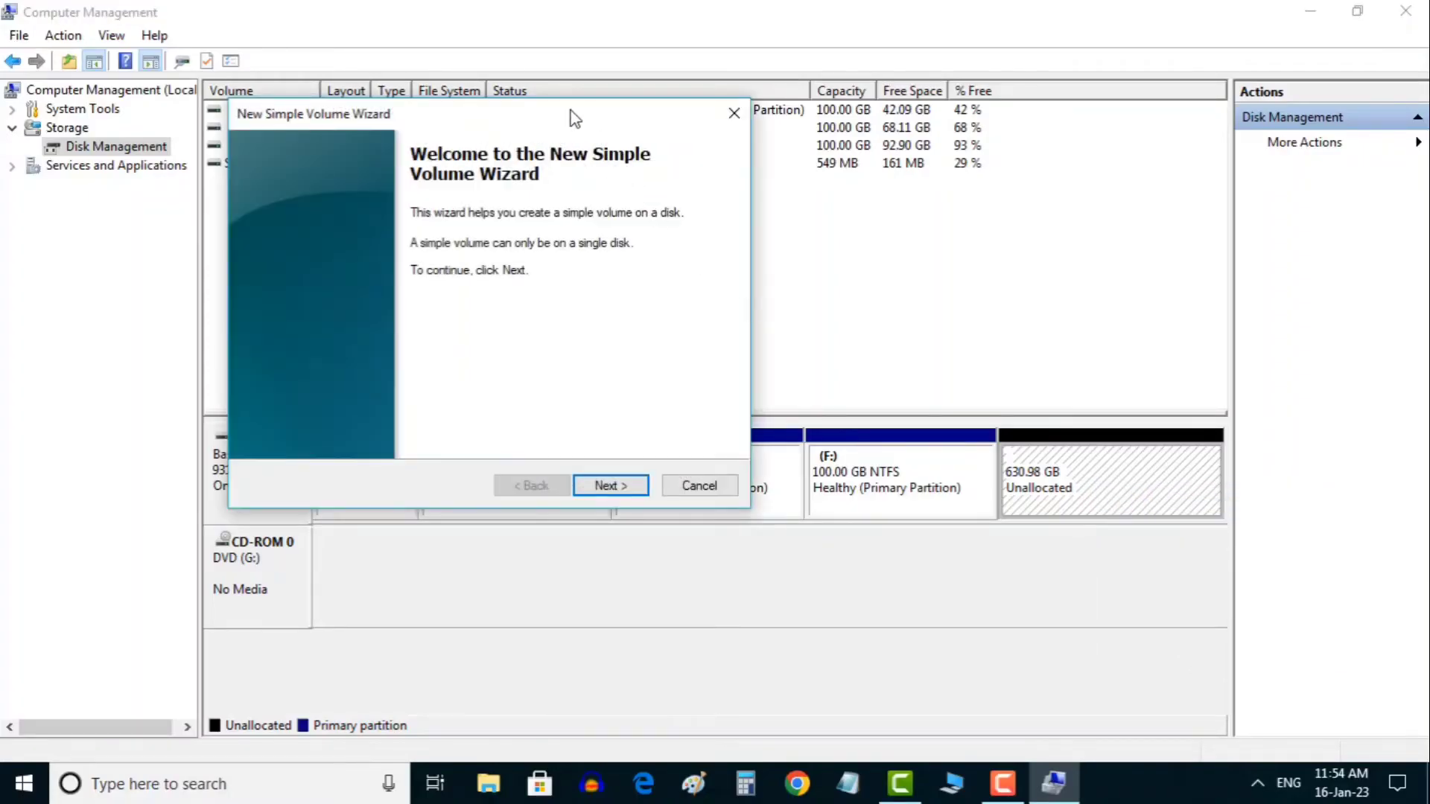
pyautogui.moveTo(573, 116); pyautogui.dragTo(650, 190)
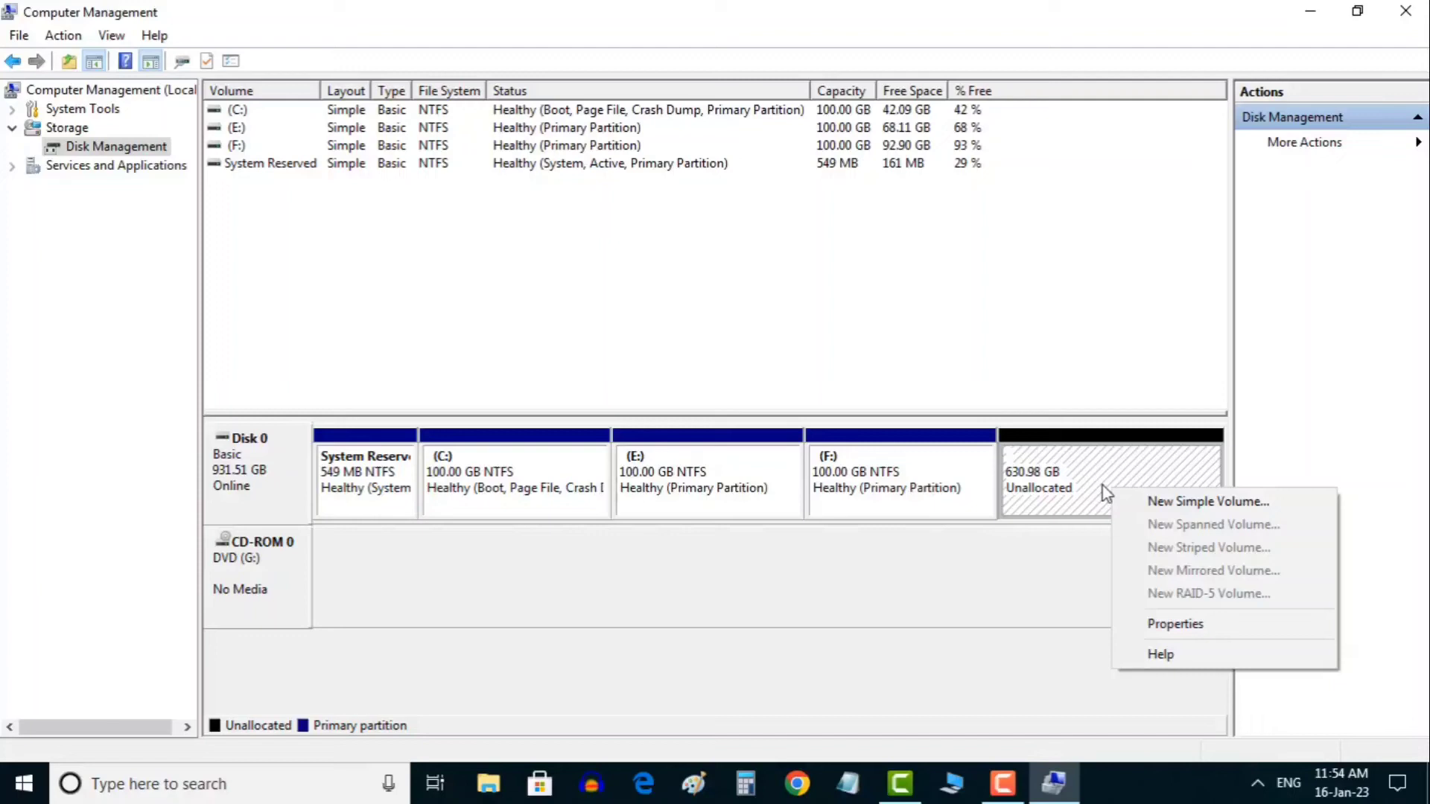
pyautogui.click(1094, 484)
pyautogui.rightClick(1096, 484)
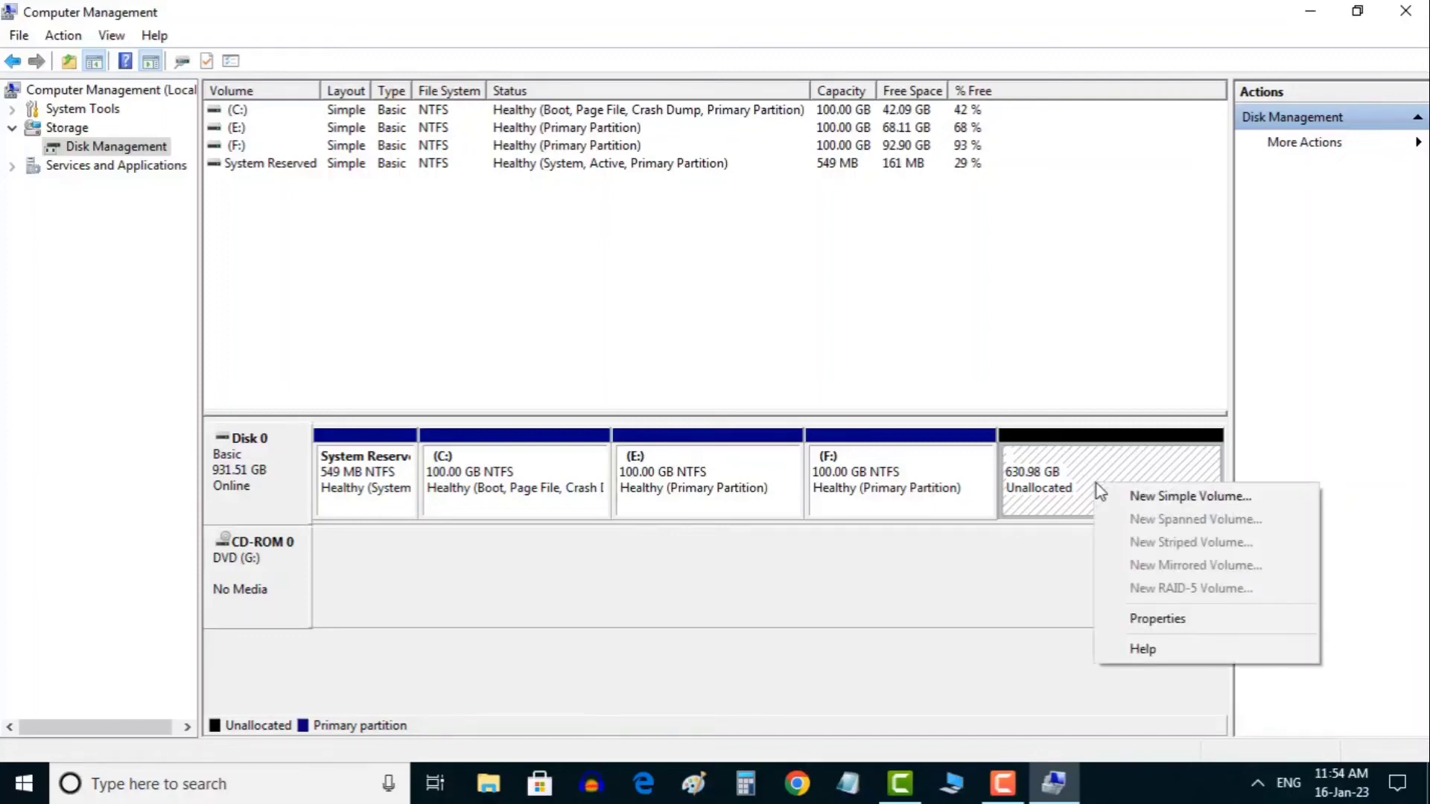
pyautogui.click(1141, 500)
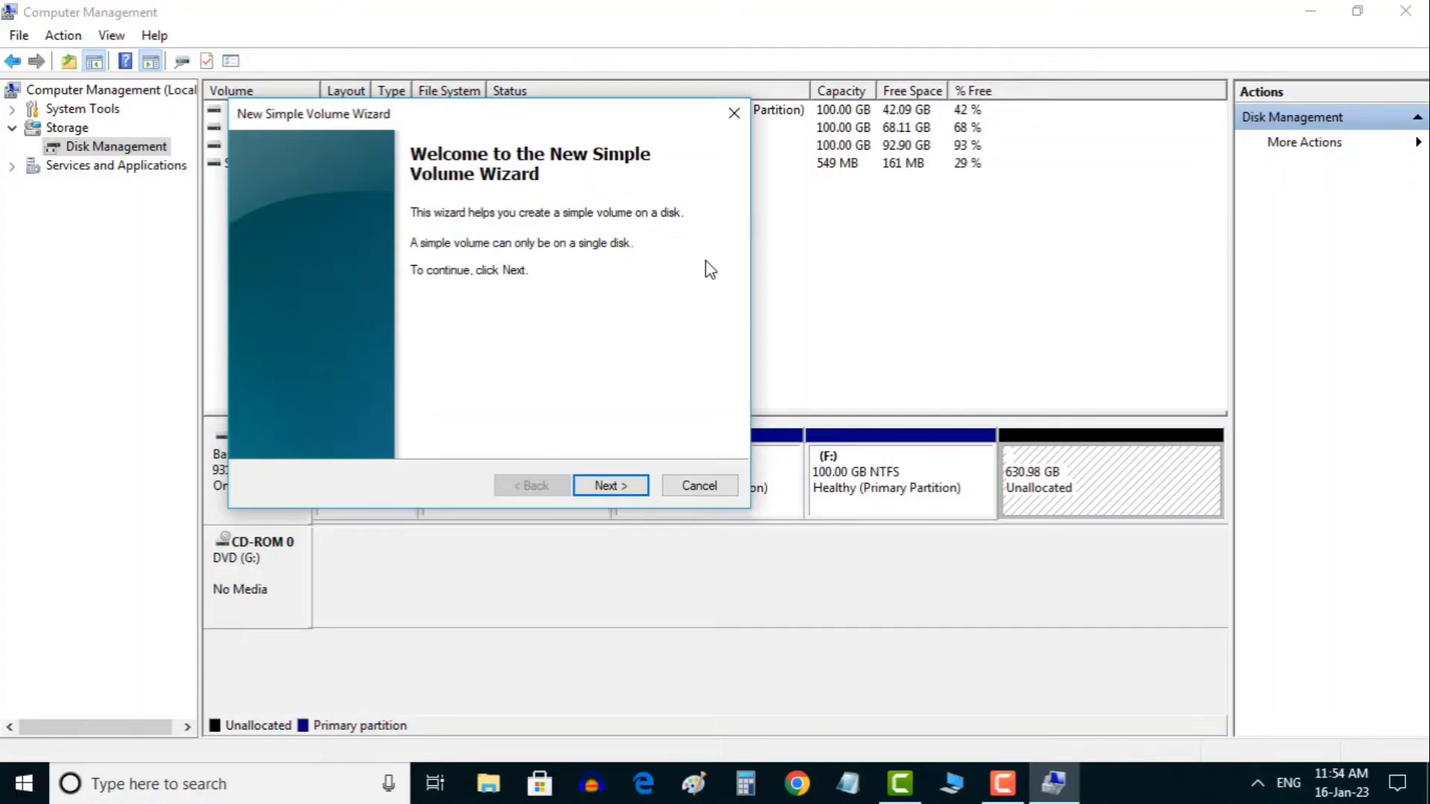
pyautogui.moveTo(574, 113)
pyautogui.mouseDown()
pyautogui.moveTo(656, 188)
pyautogui.moveTo(782, 213)
pyautogui.mouseUp()
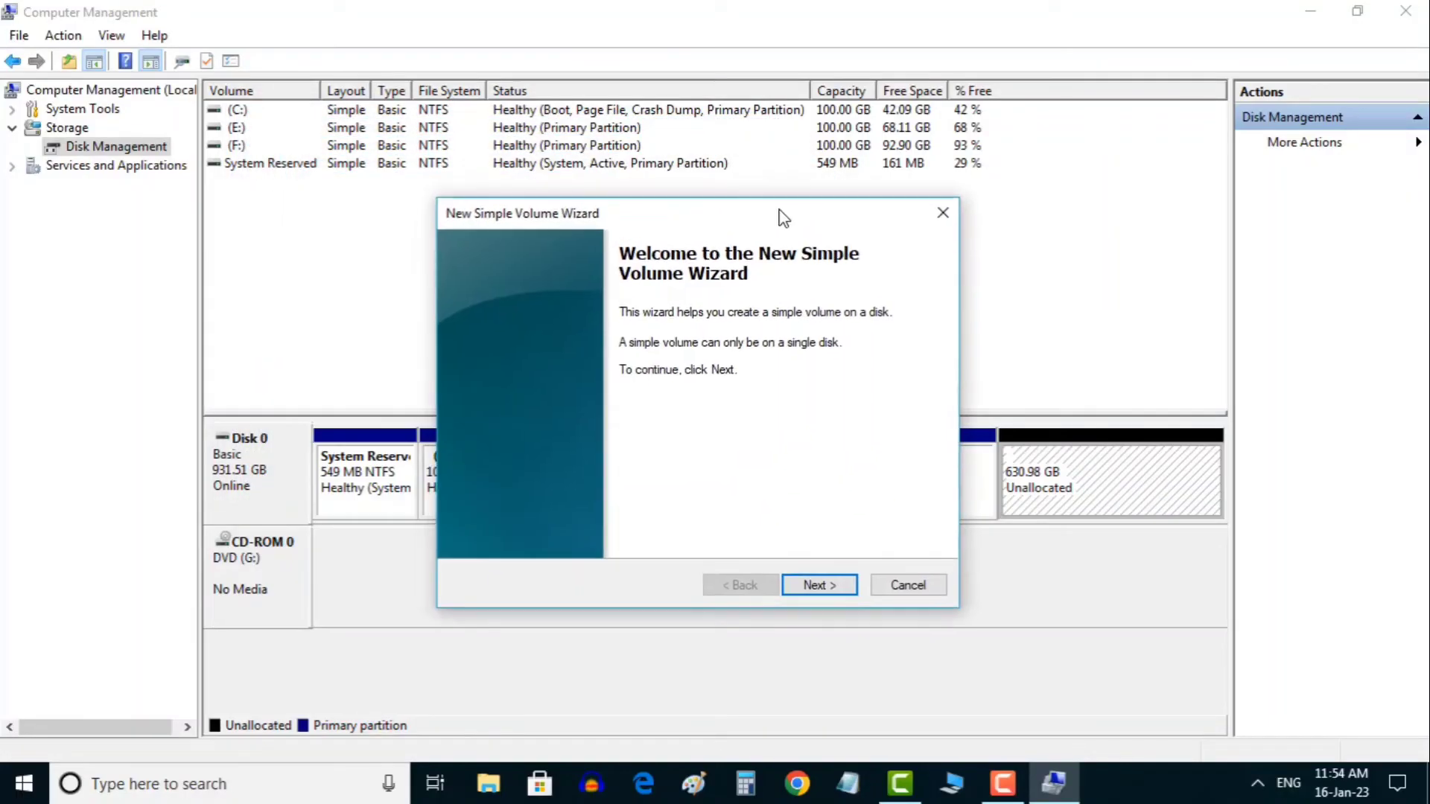
pyautogui.click(819, 586)
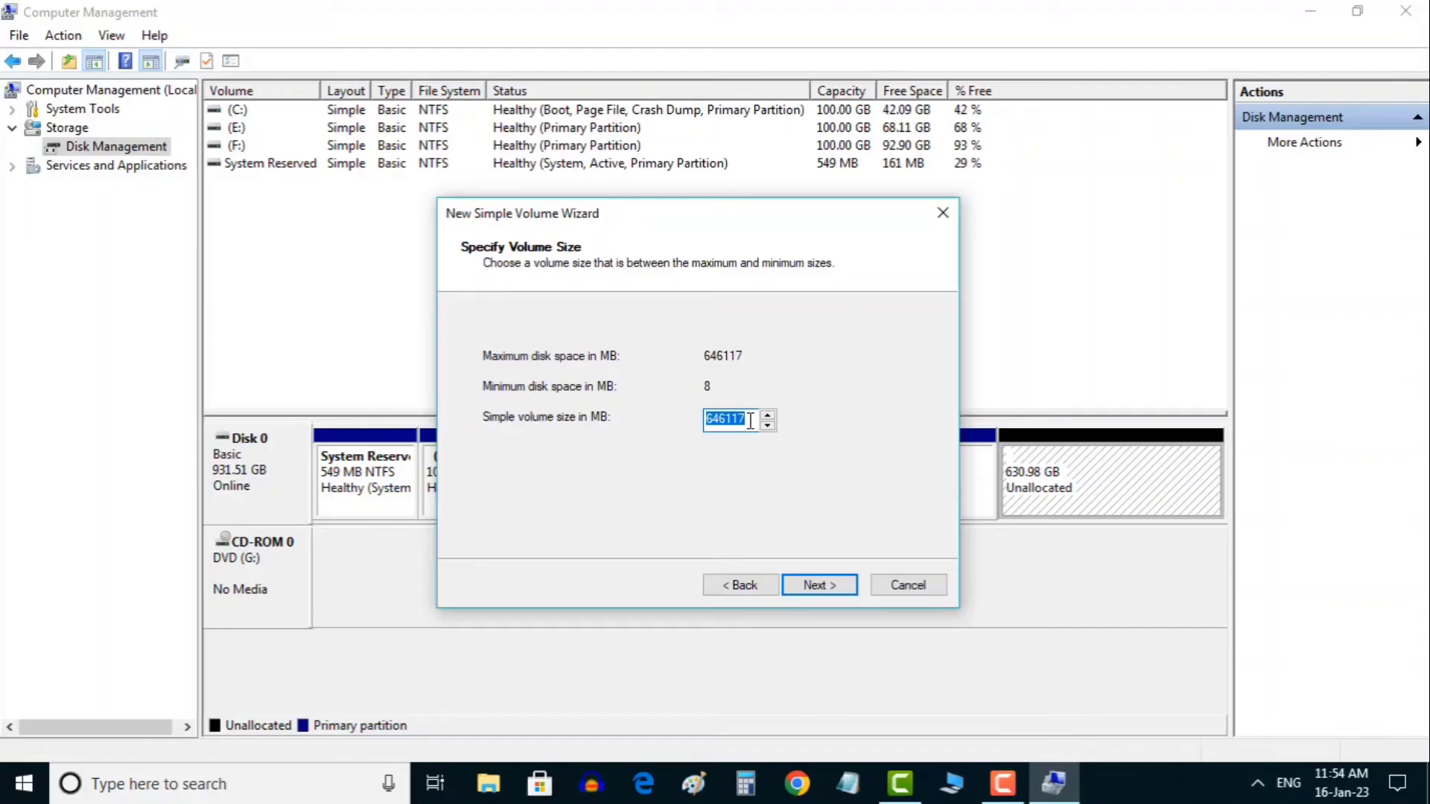
pyautogui.write('32')
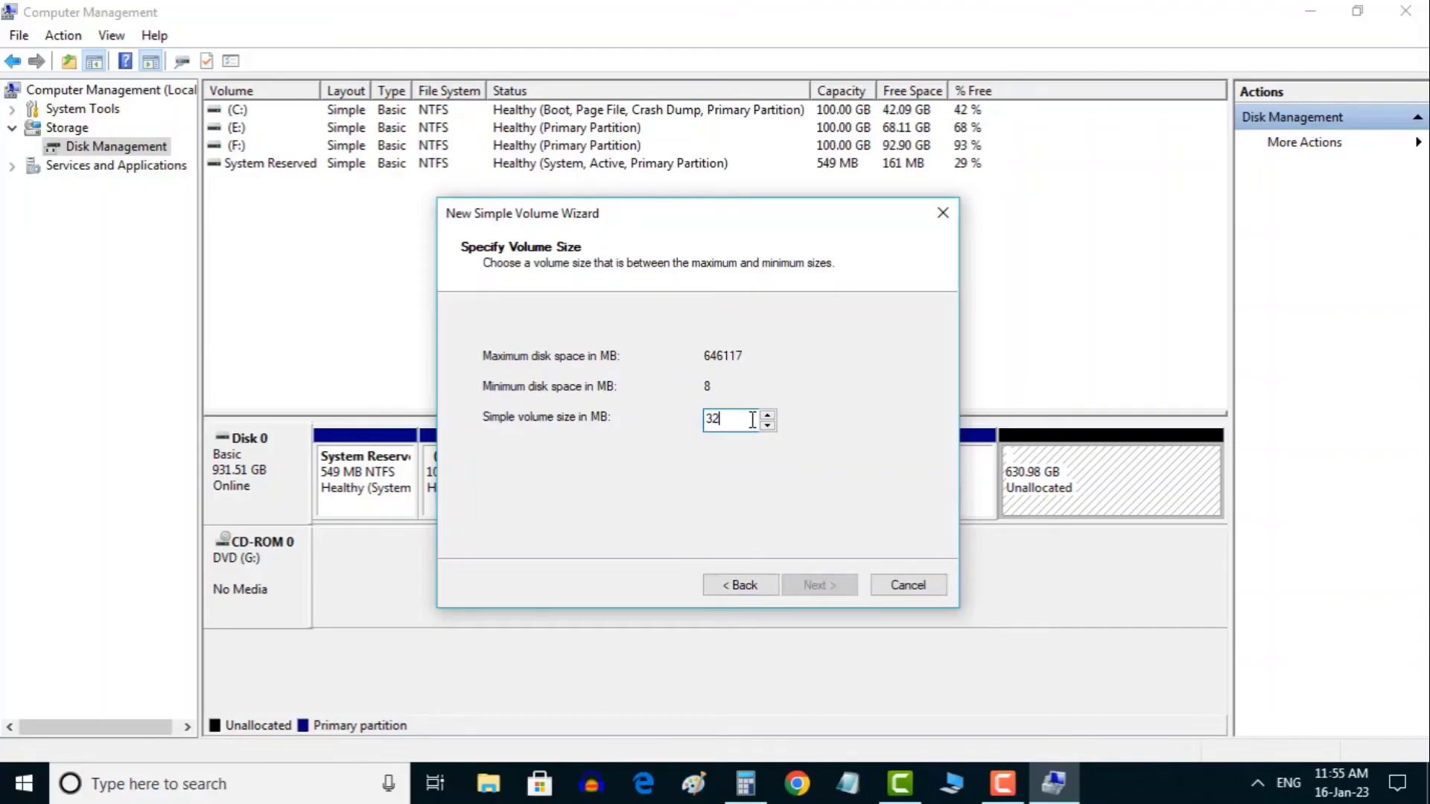
pyautogui.write('058')
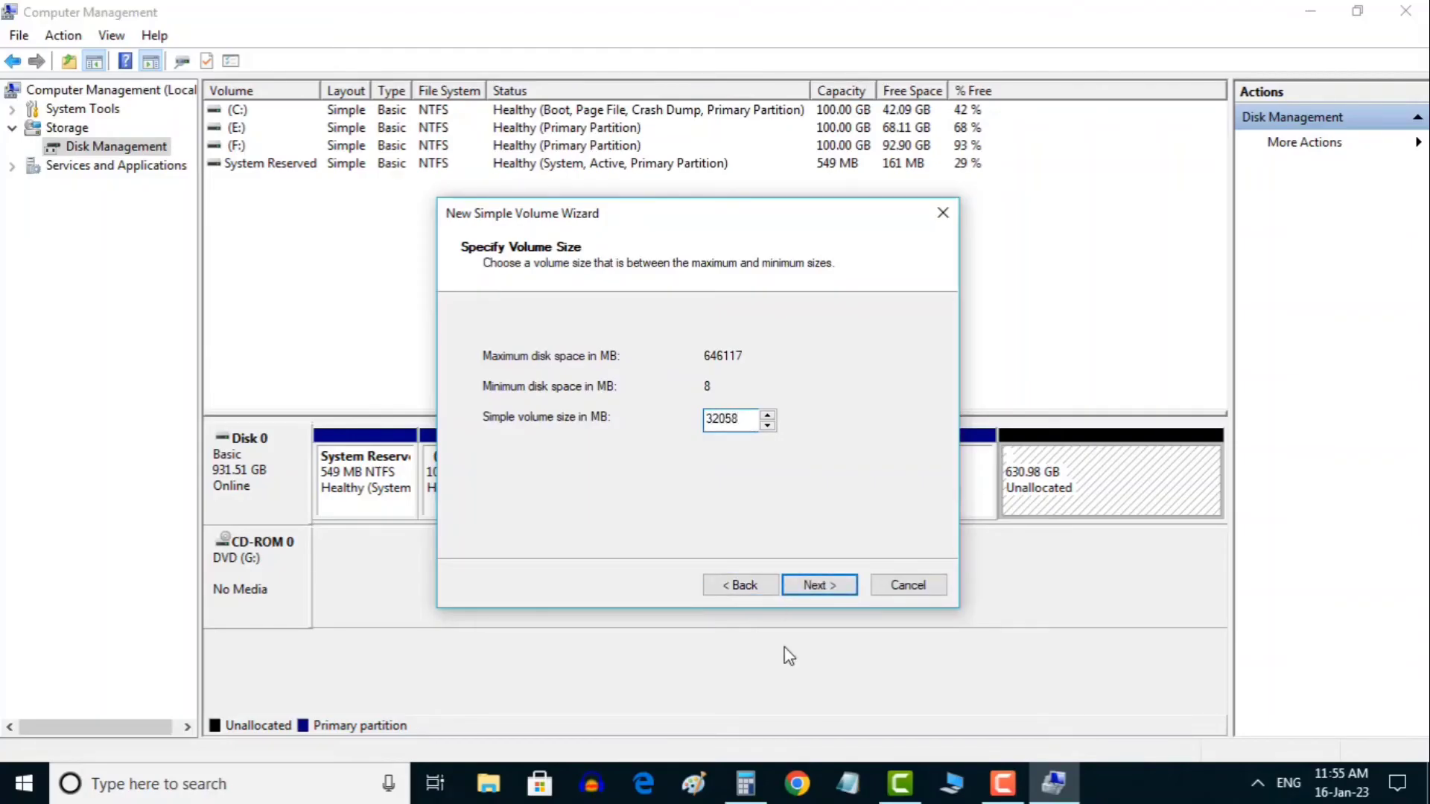
# - Accept the 32058 MB volume size and continue to drive letter assignment
pyautogui.click(819, 585)
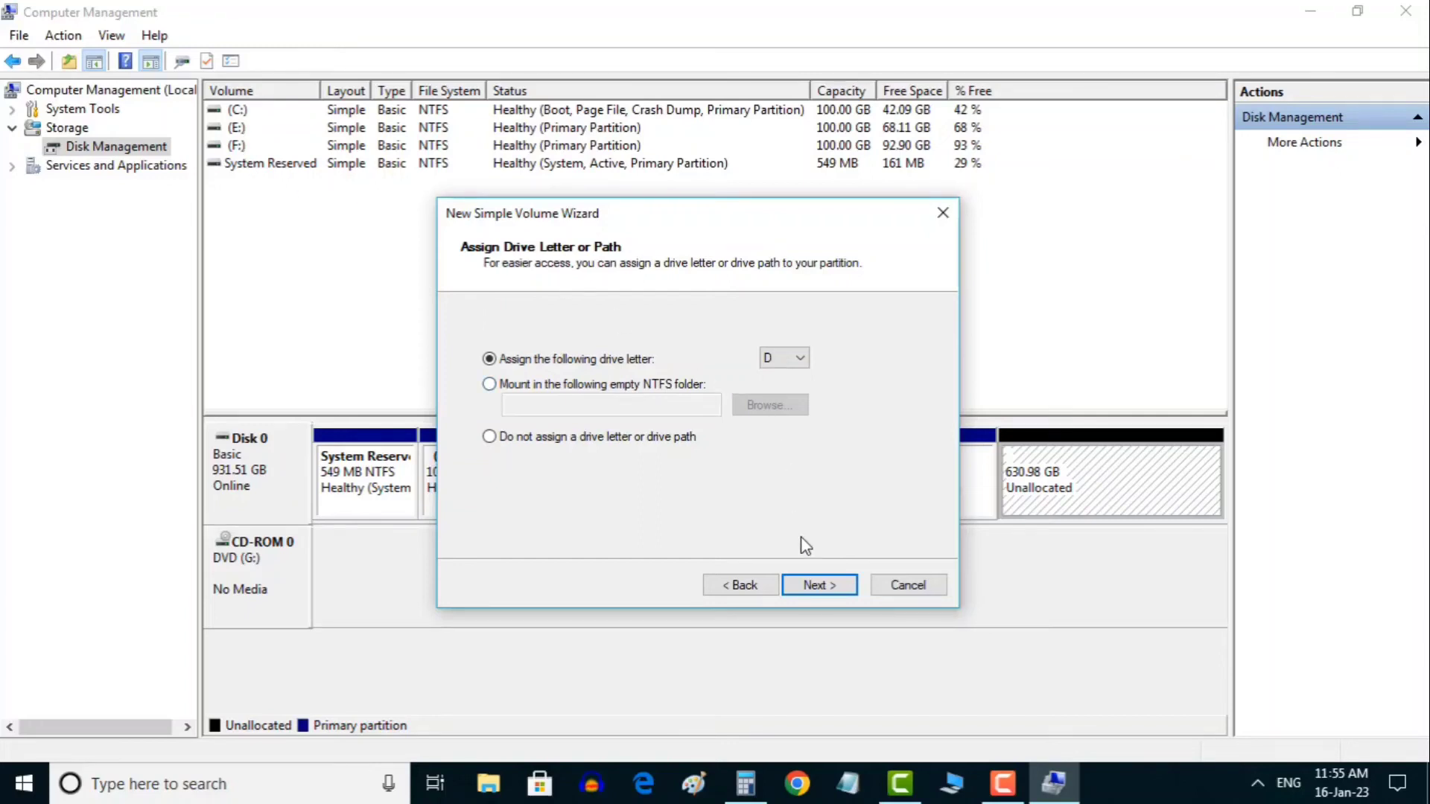
# - Keep drive letter D, keep NTFS, and select the default volume label for replacement
pyautogui.click(819, 585)
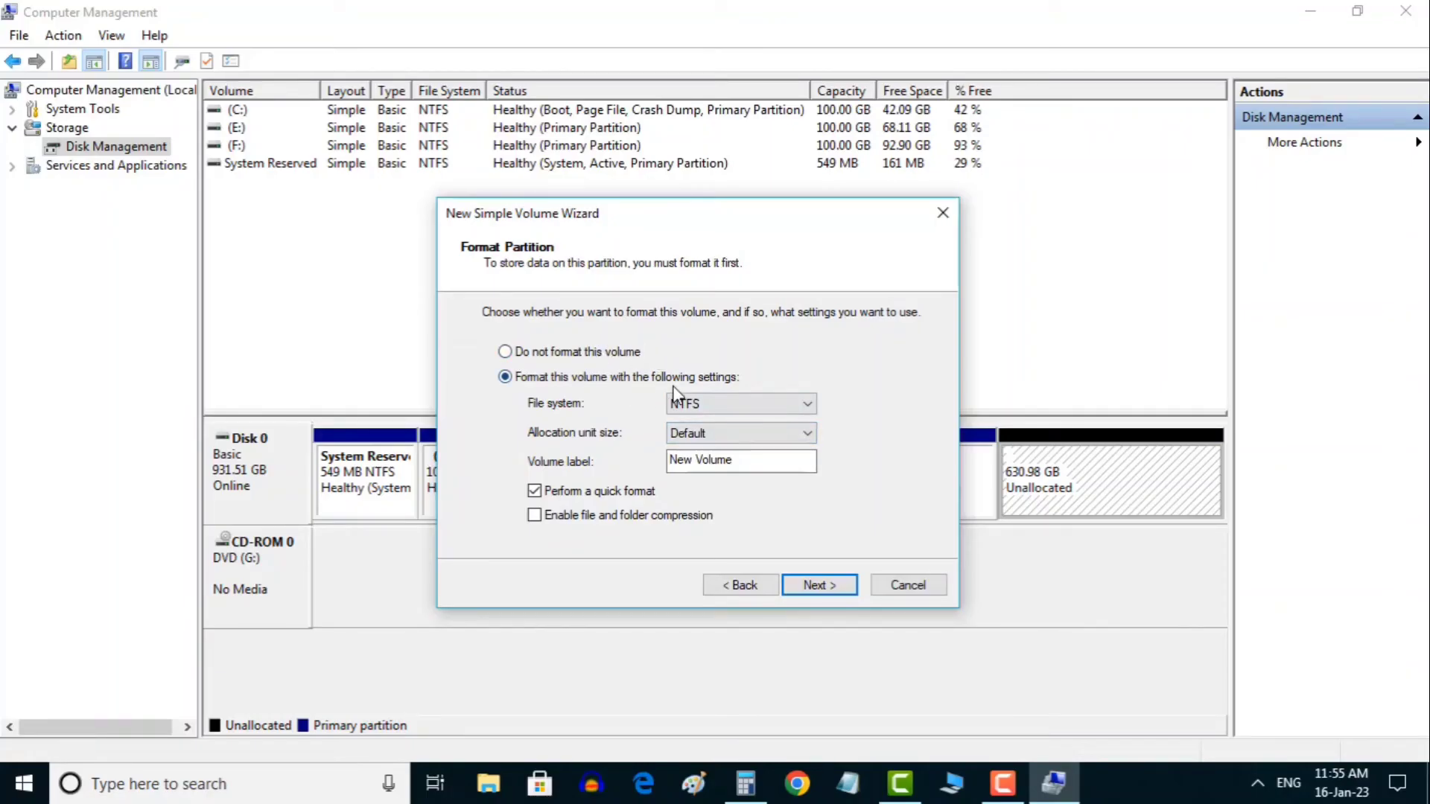
pyautogui.click(741, 403)
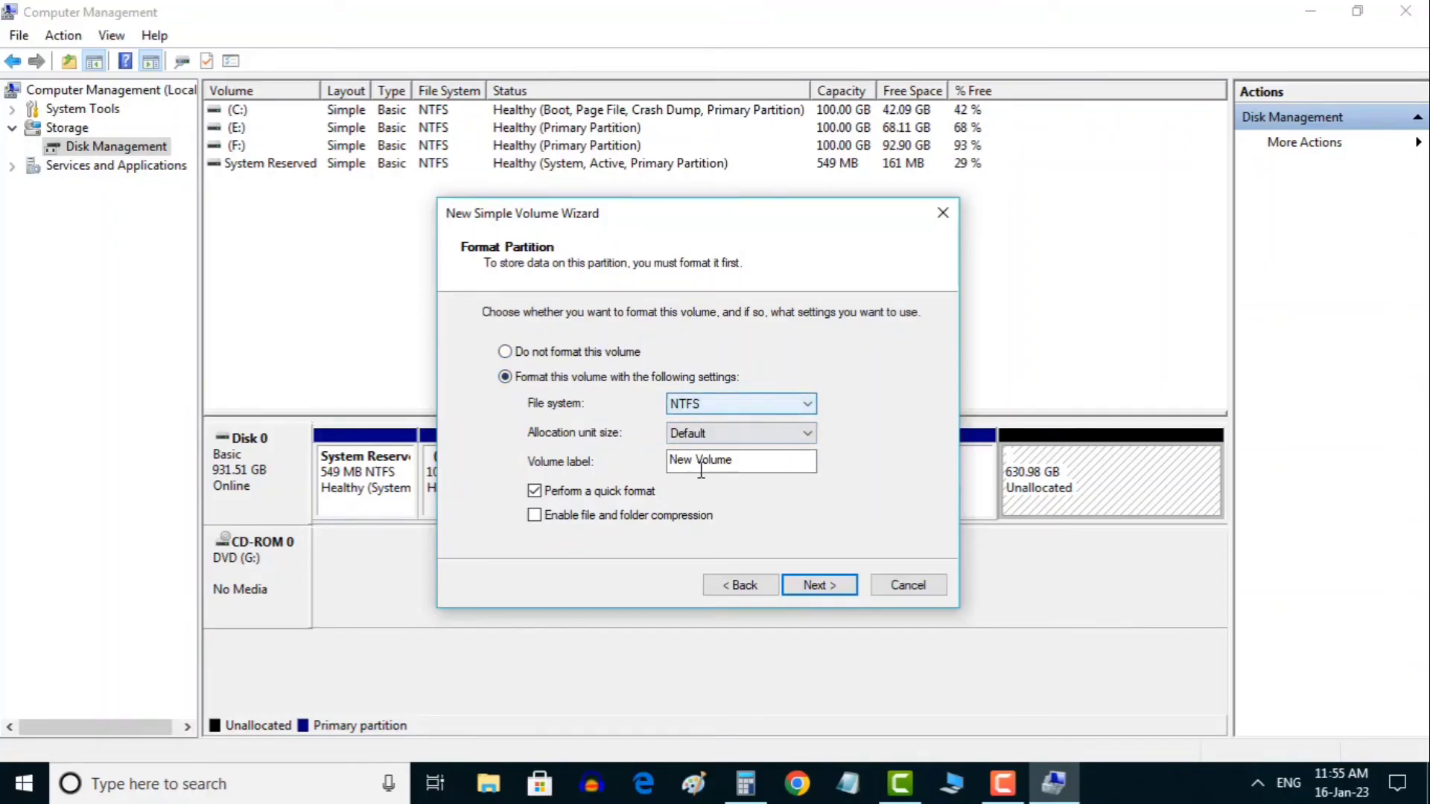
pyautogui.moveTo(782, 461); pyautogui.dragTo(669, 461)
pyautogui.write('F')
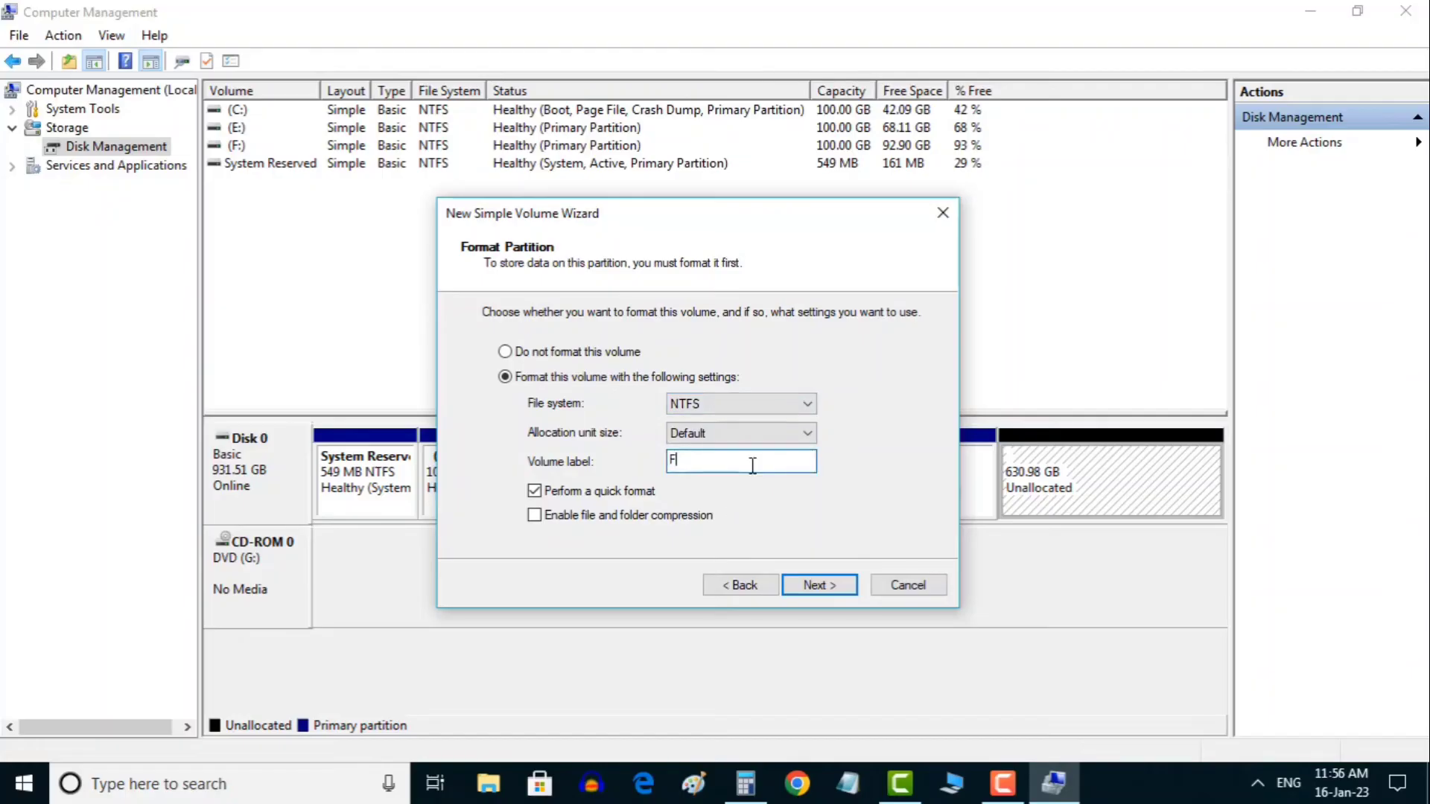
pyautogui.write('F')
pyautogui.write('sp')
pyautogui.write('ace')
# - Finish the wizard and accept converting the disk to dynamic
pyautogui.click(836, 588)
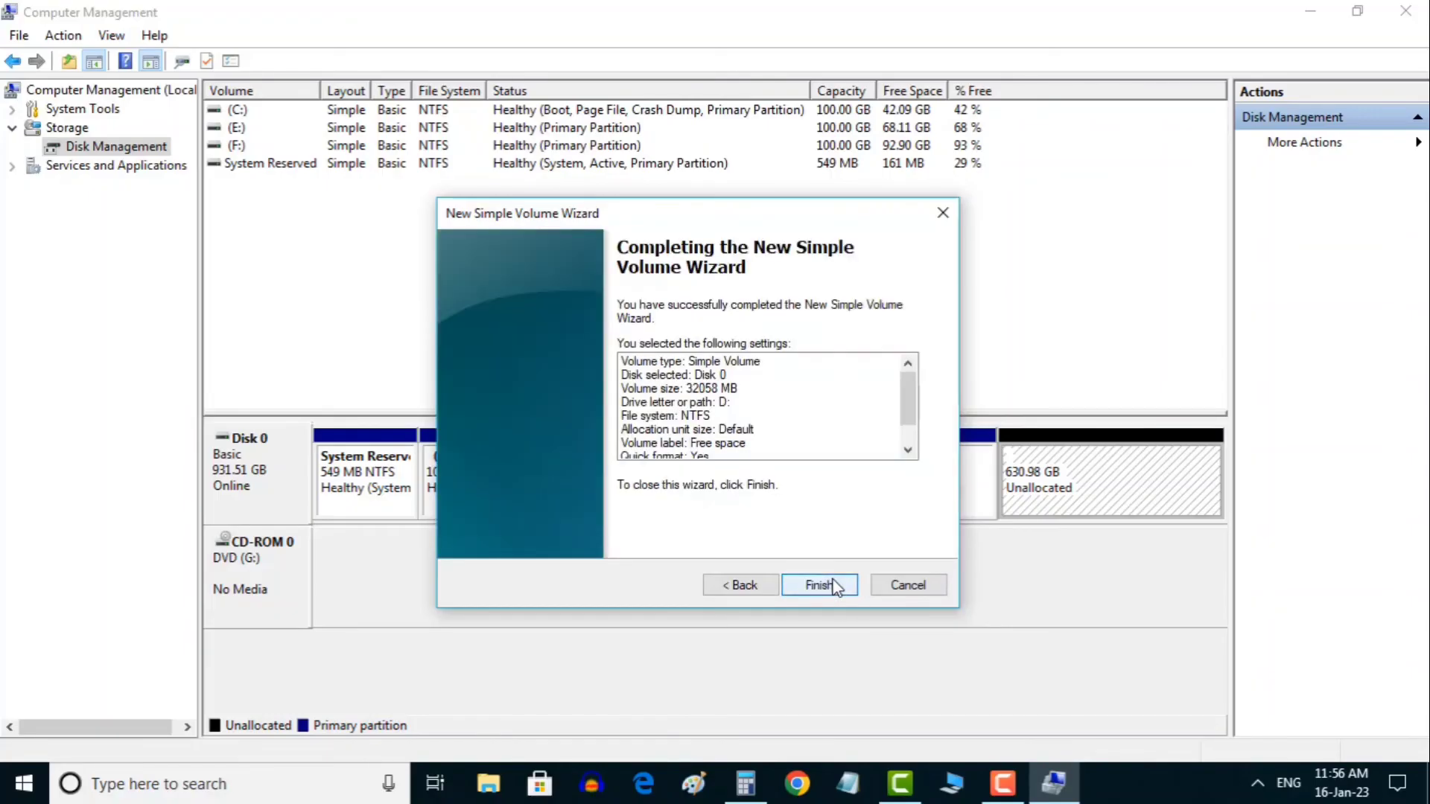
pyautogui.click(821, 586)
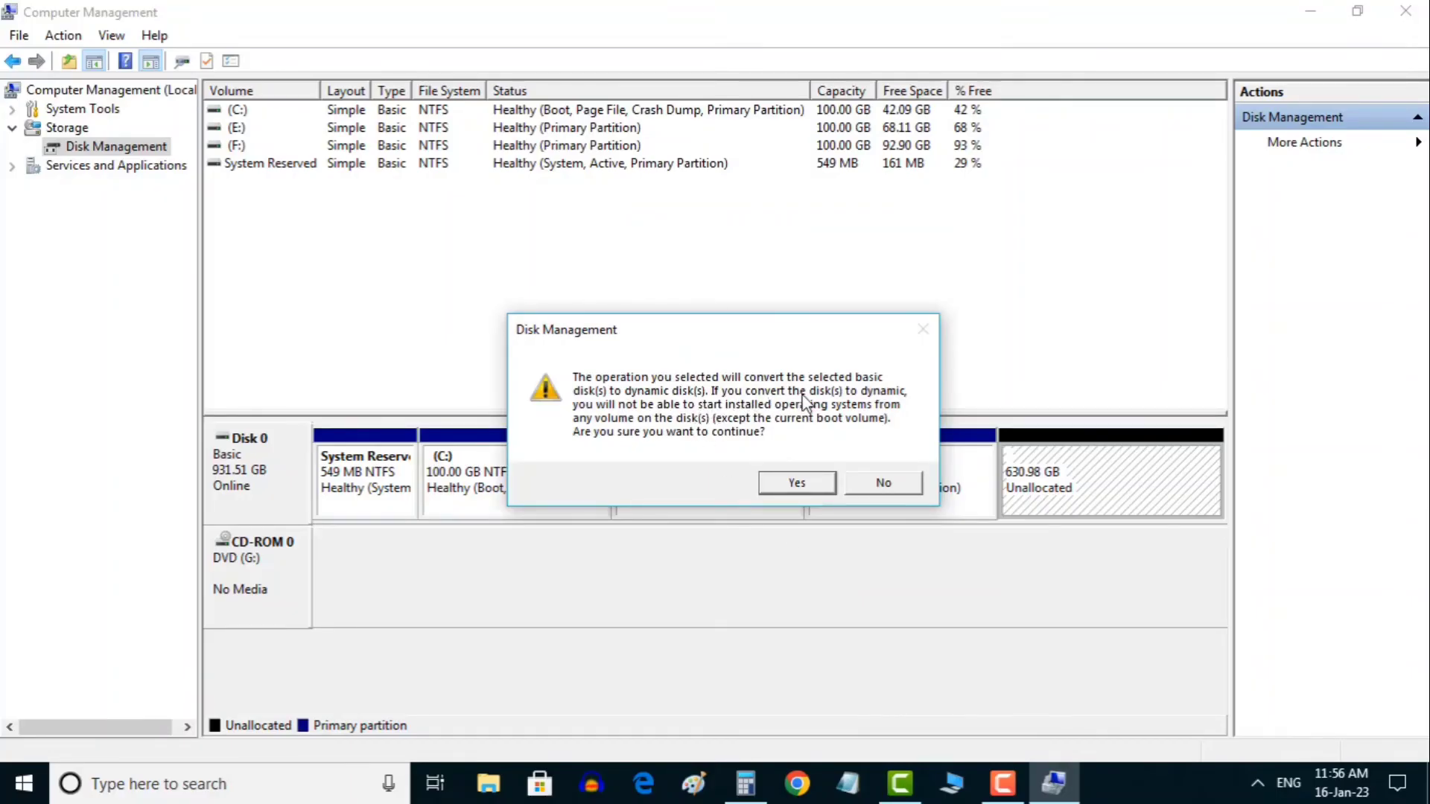
pyautogui.click(797, 484)
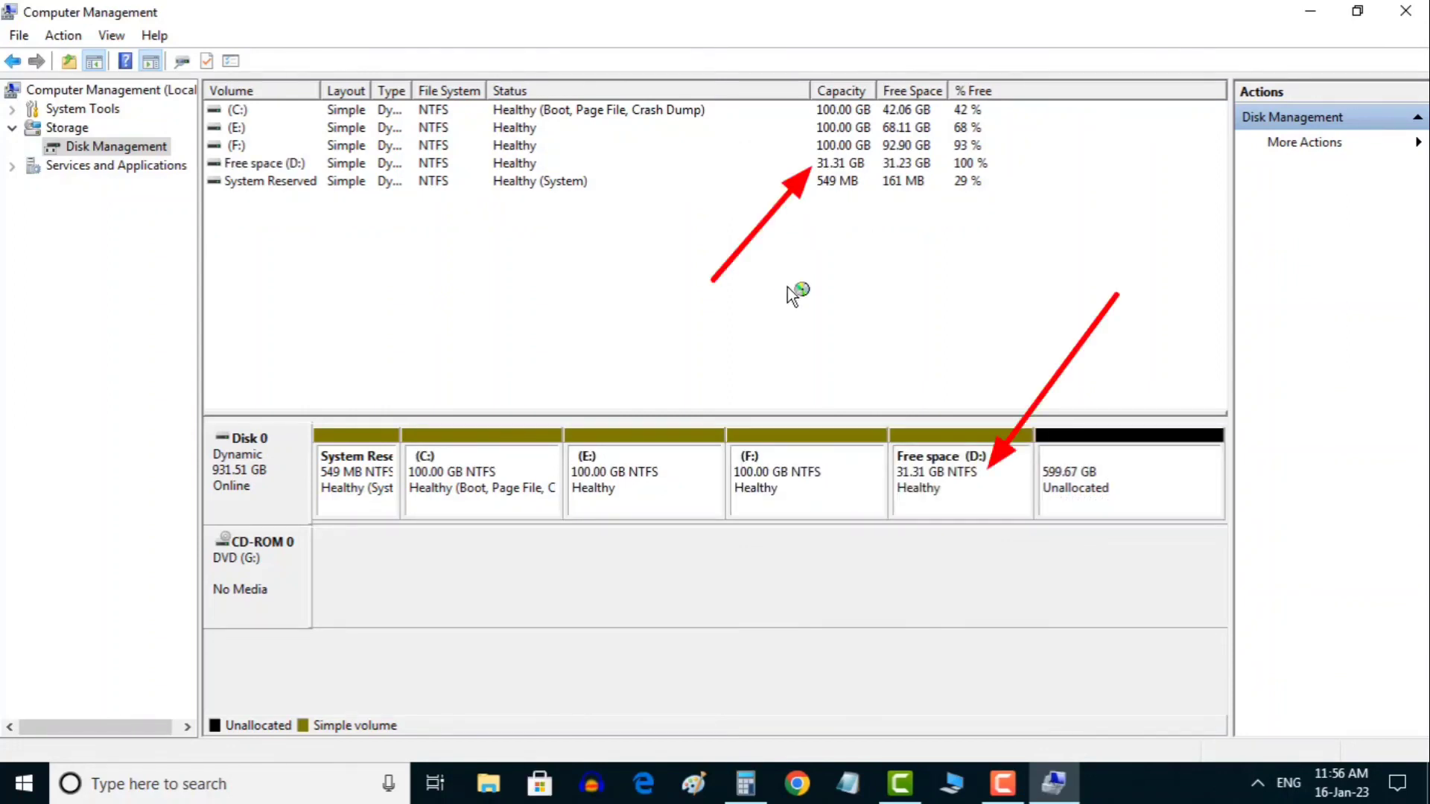
# - Select the new Free space (D:) volume, then check drive D: in This PC
pyautogui.click(941, 458)
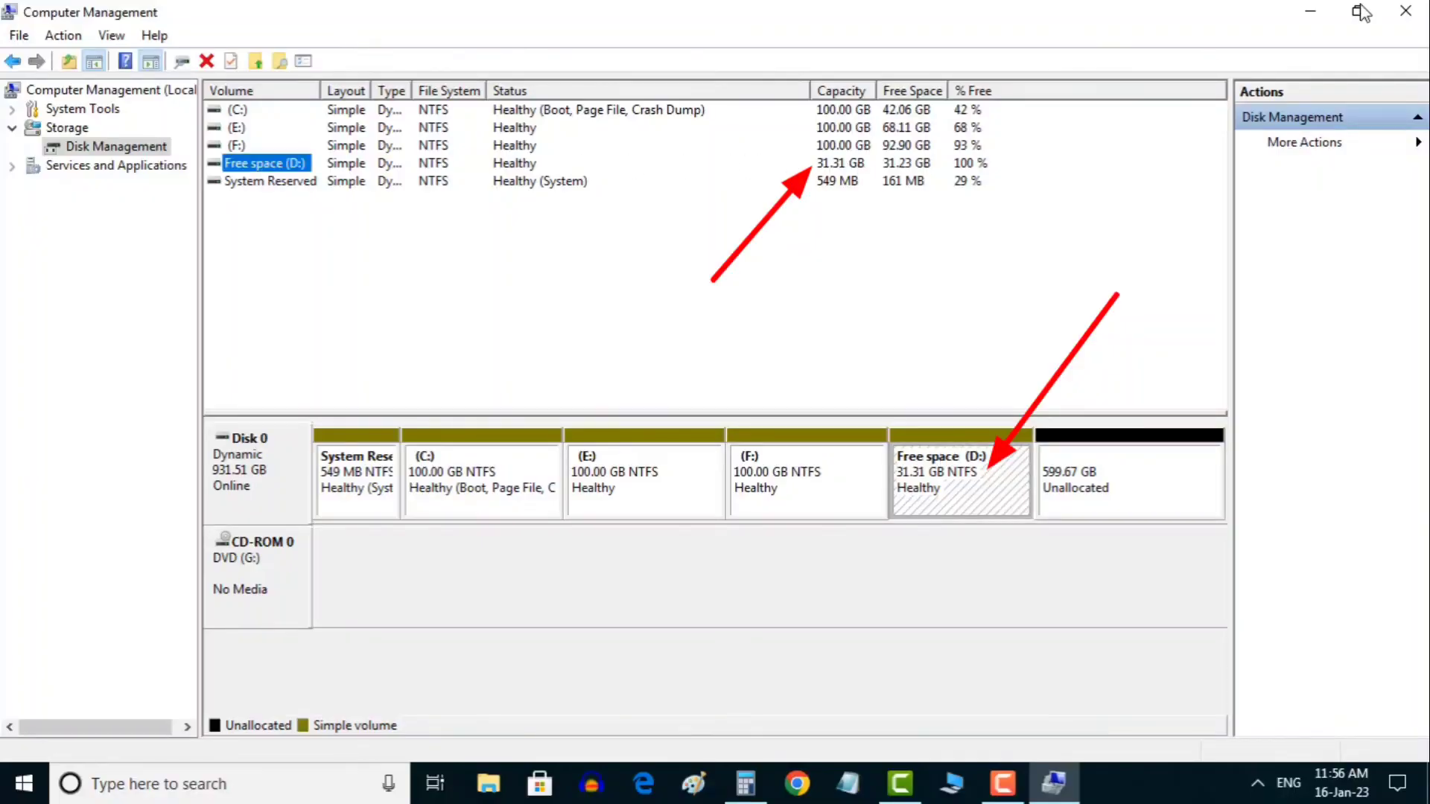
pyautogui.click(1316, 14)
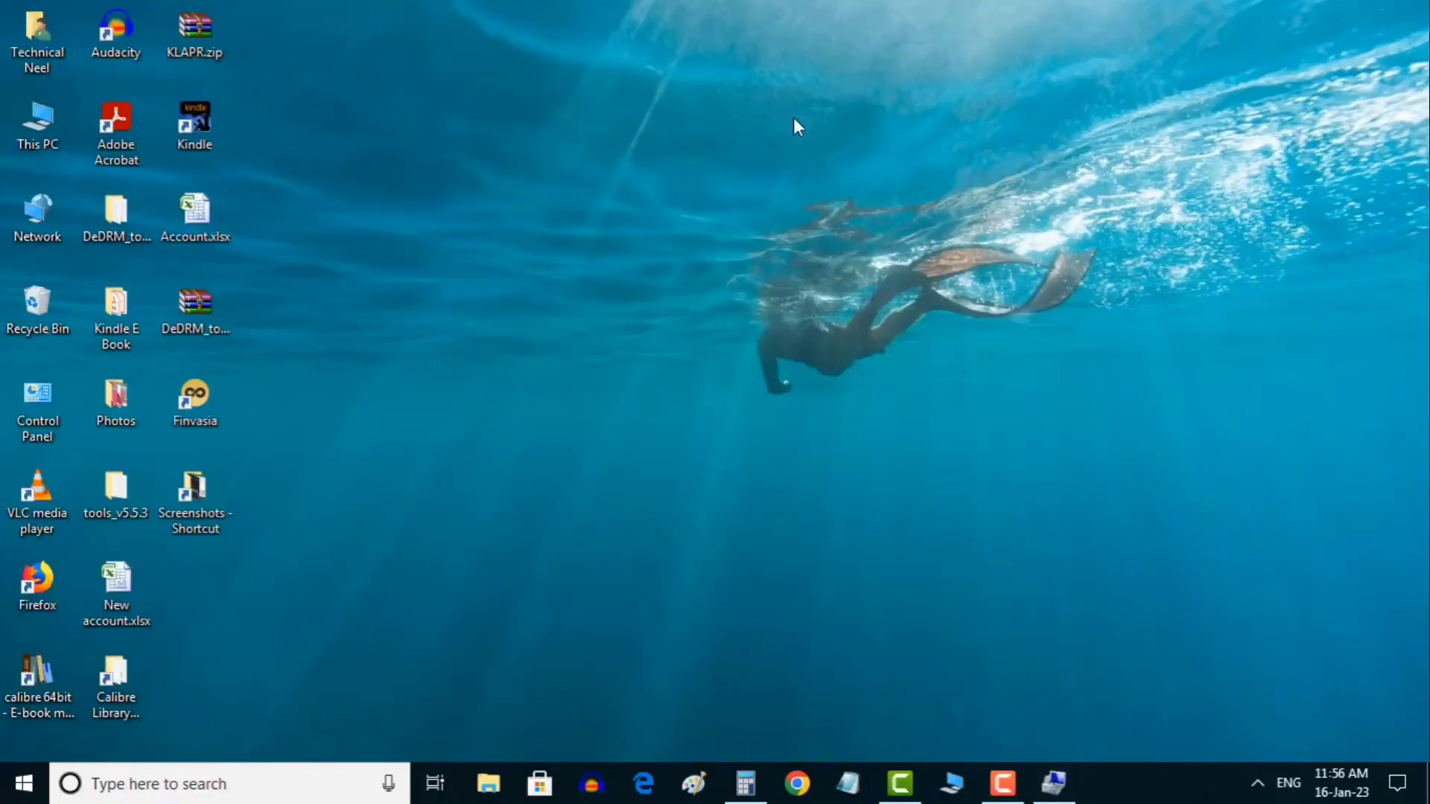
pyautogui.doubleClick(43, 124)
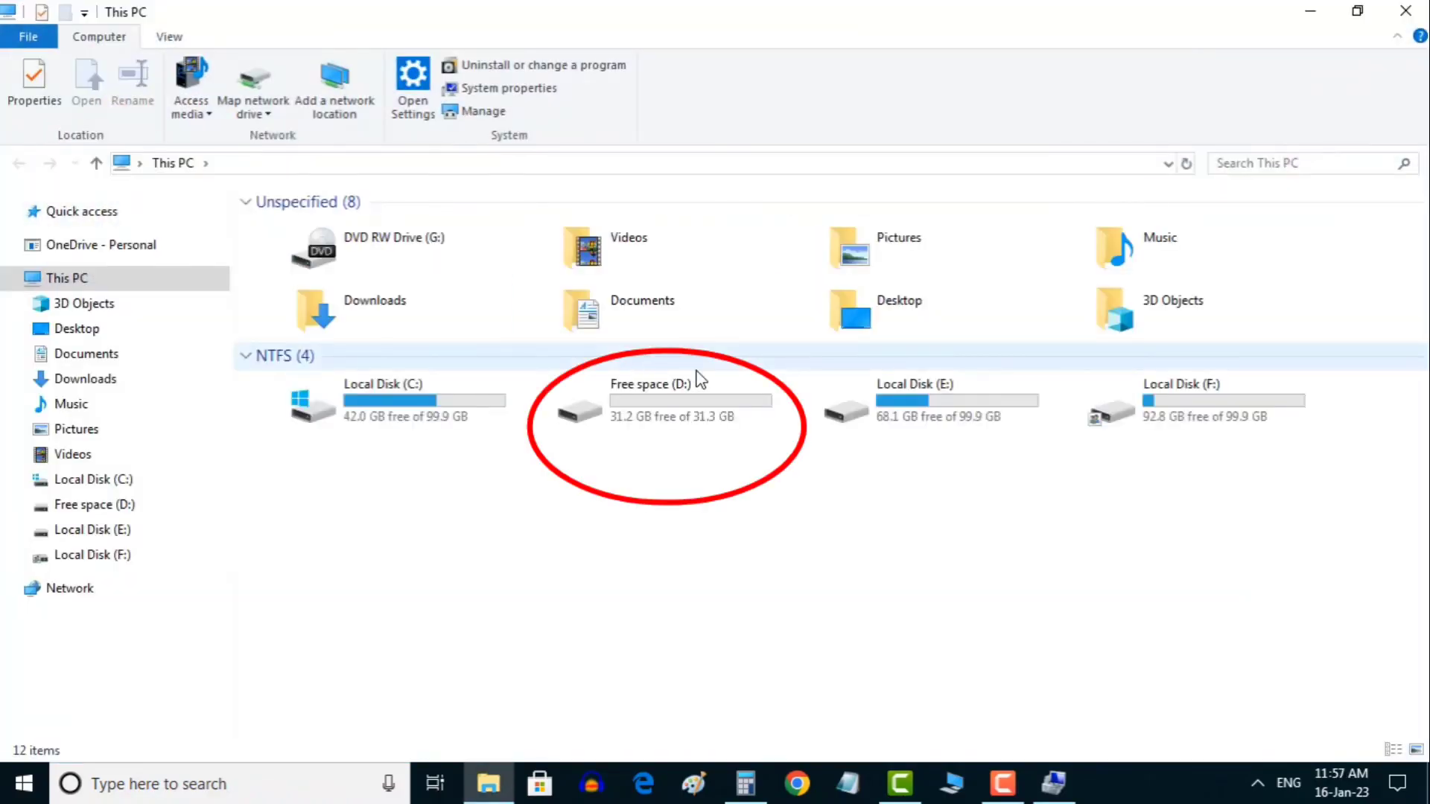